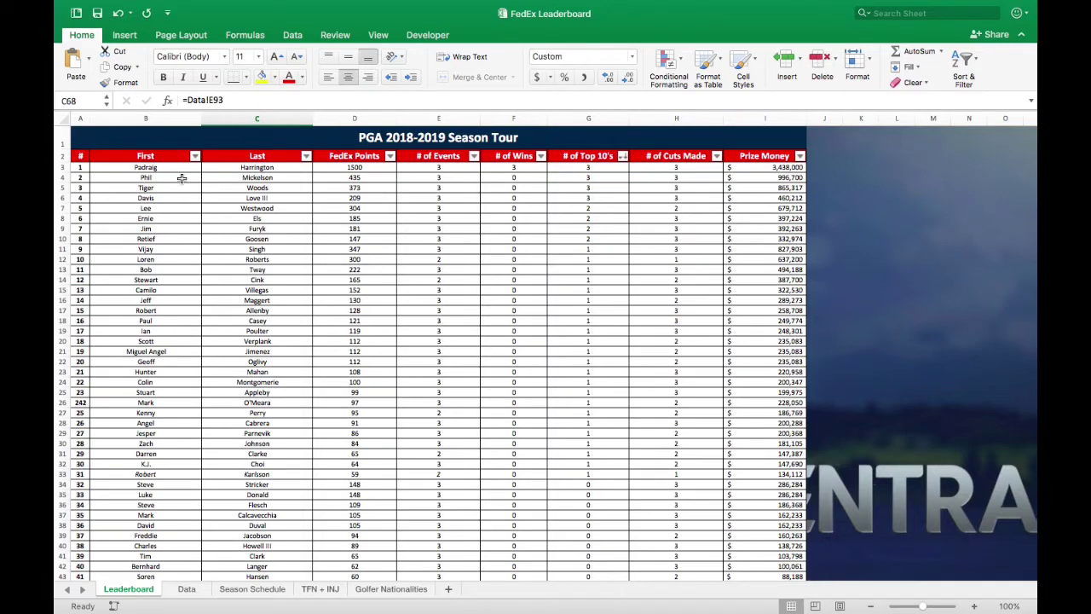
# Step: Examine the top-ranked golfer's FedEx points, events, wins, top 10's, cuts made and prize money in row 3 of the Leaderboard sheet
pyautogui.click(362, 169)
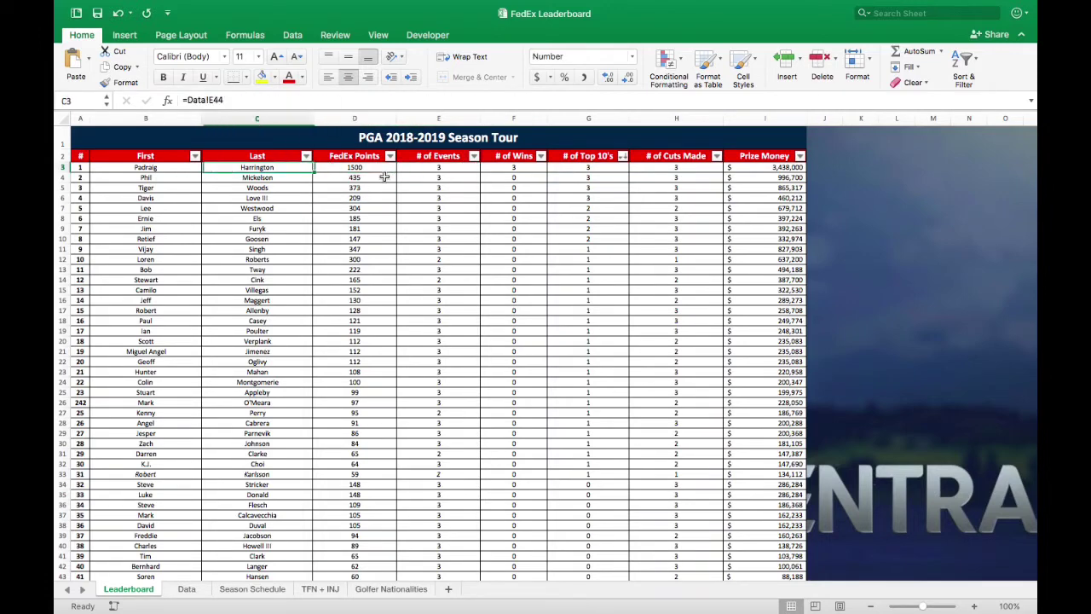
pyautogui.click(384, 176)
pyautogui.press('Up')
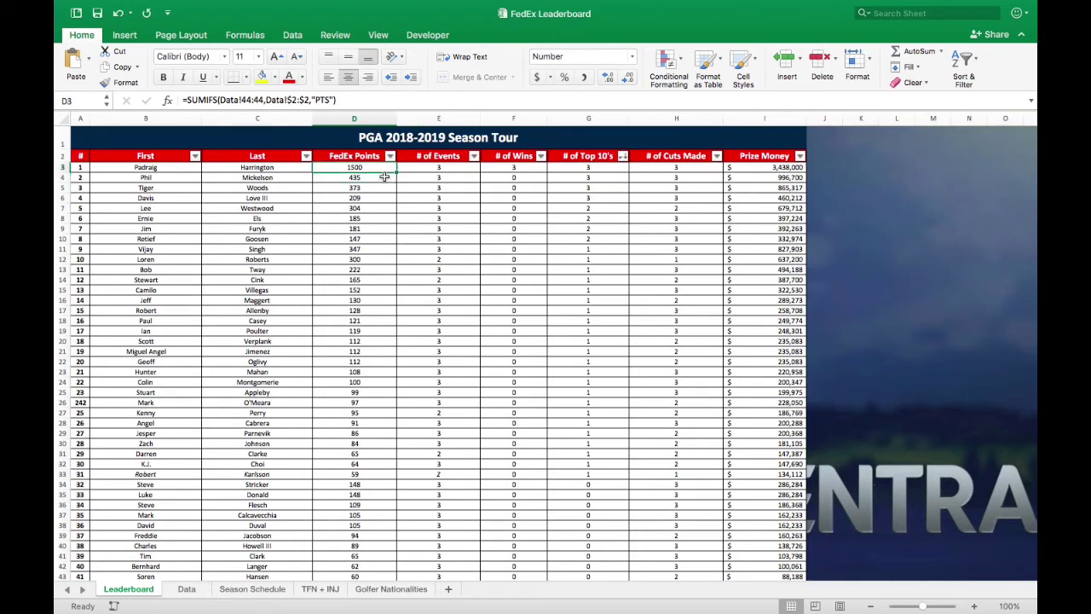
pyautogui.press('Right')
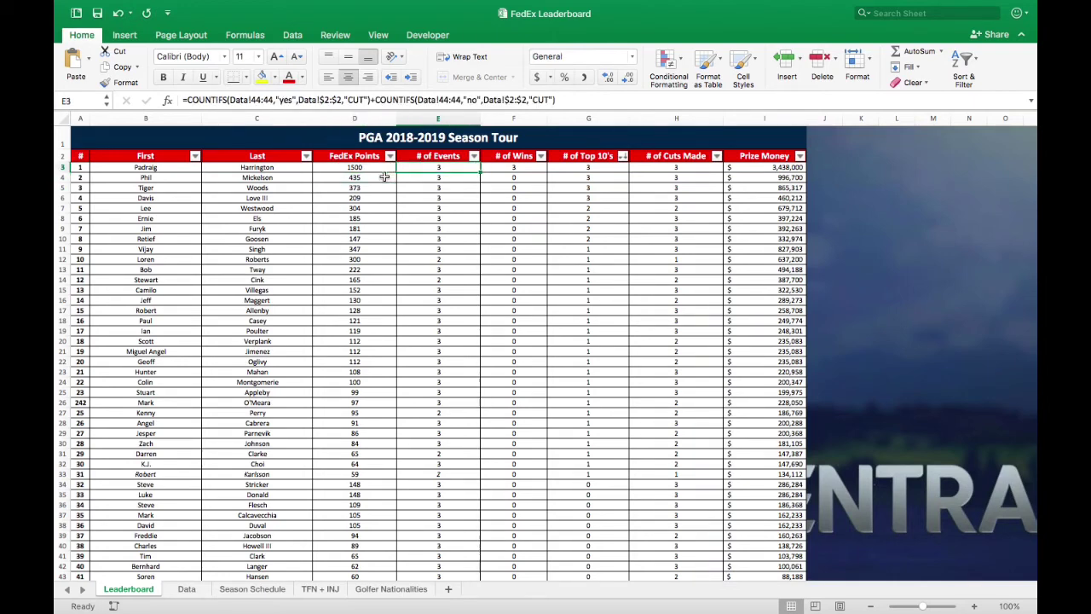
pyautogui.press('Right')
pyautogui.press('Right')
pyautogui.press('Right')
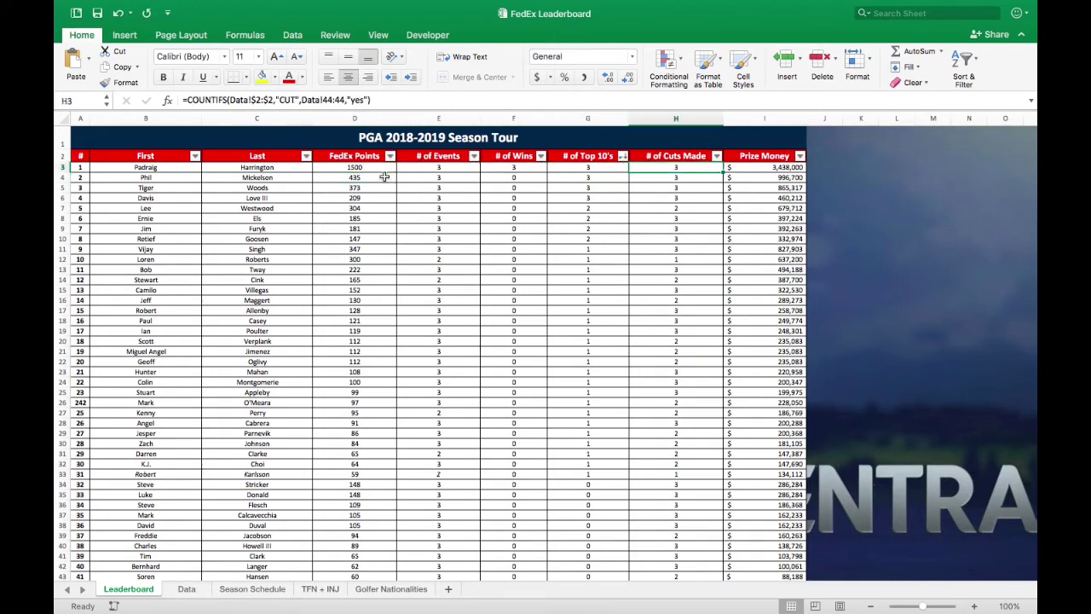
pyautogui.press('Right')
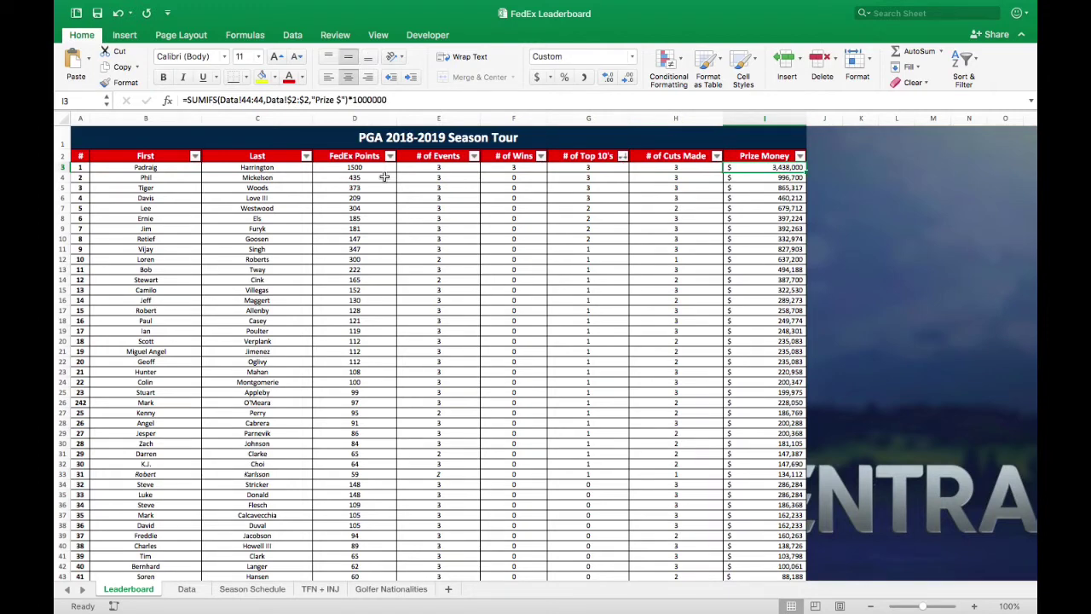
# Step: Examine the second-ranked golfer's season statistics across row 4, from FedEx points through prize money
pyautogui.press('Down')
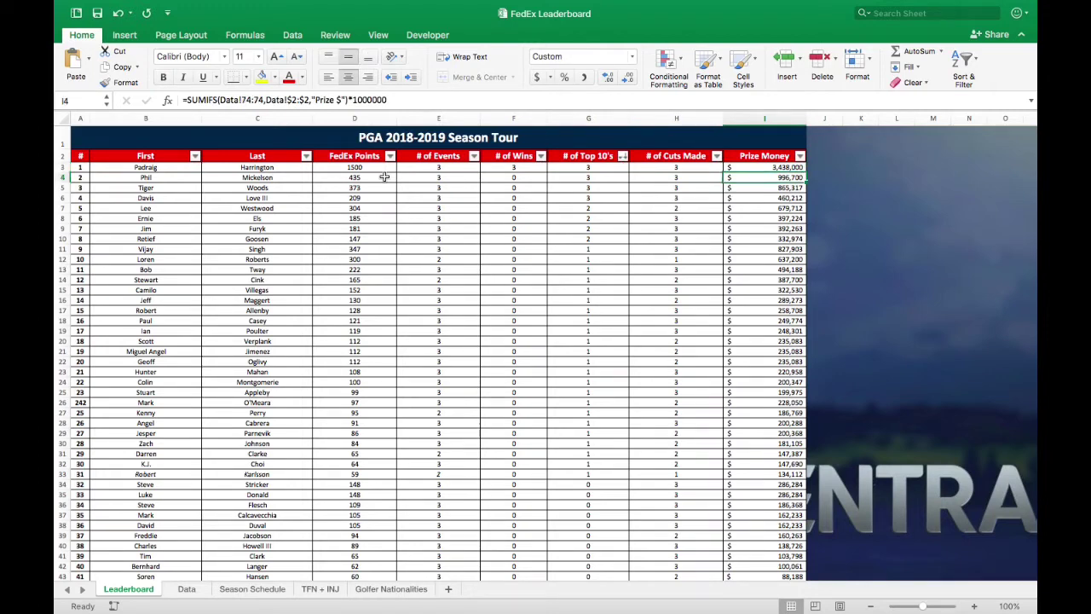
pyautogui.press('Left')
pyautogui.press('Left')
pyautogui.press('Left')
pyautogui.press('Left')
pyautogui.press('Left')
pyautogui.press('Left')
pyautogui.press('Left')
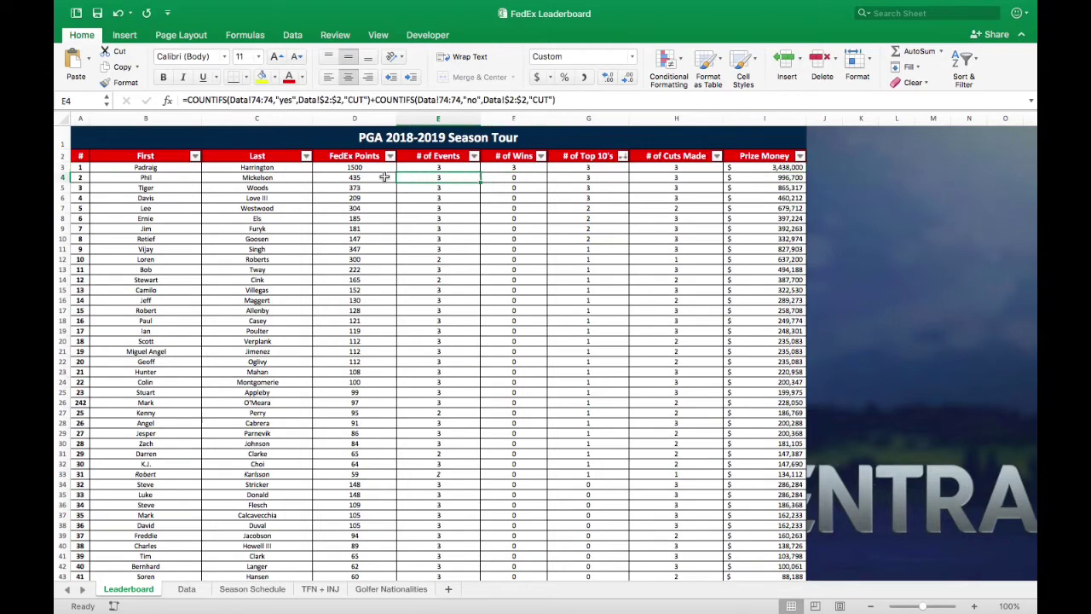
pyautogui.press('Right')
pyautogui.press('Right')
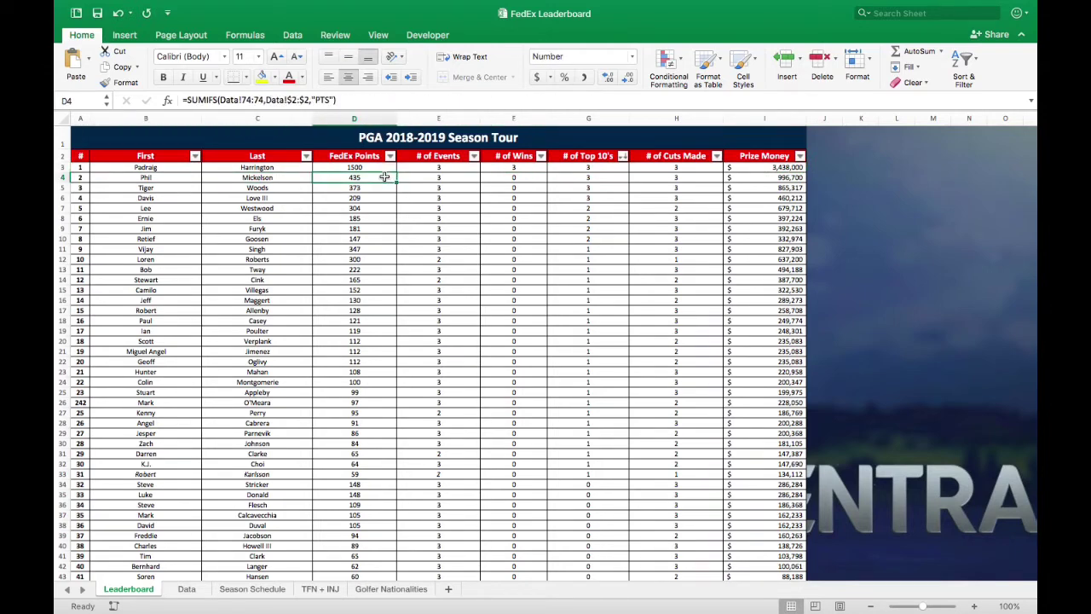
pyautogui.press('Right')
pyautogui.press('Right')
pyautogui.press('Right')
pyautogui.press('Right')
pyautogui.press('Right')
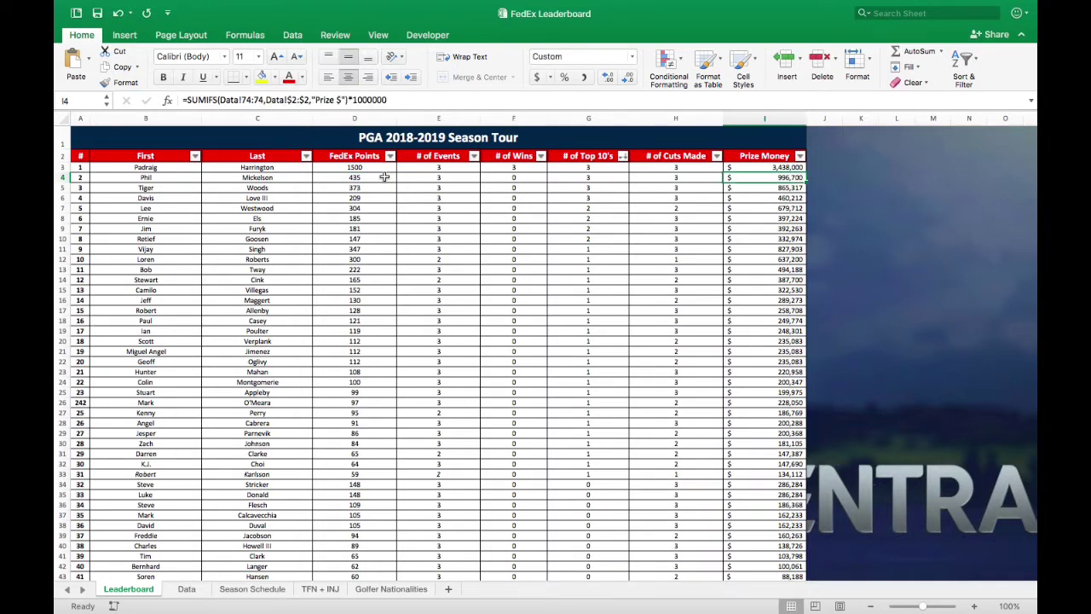
# Step: Switch to the HMG - Safeway Open workbook and review the players in first and tied second place on the leaderboard
pyautogui.moveTo(488, 586)
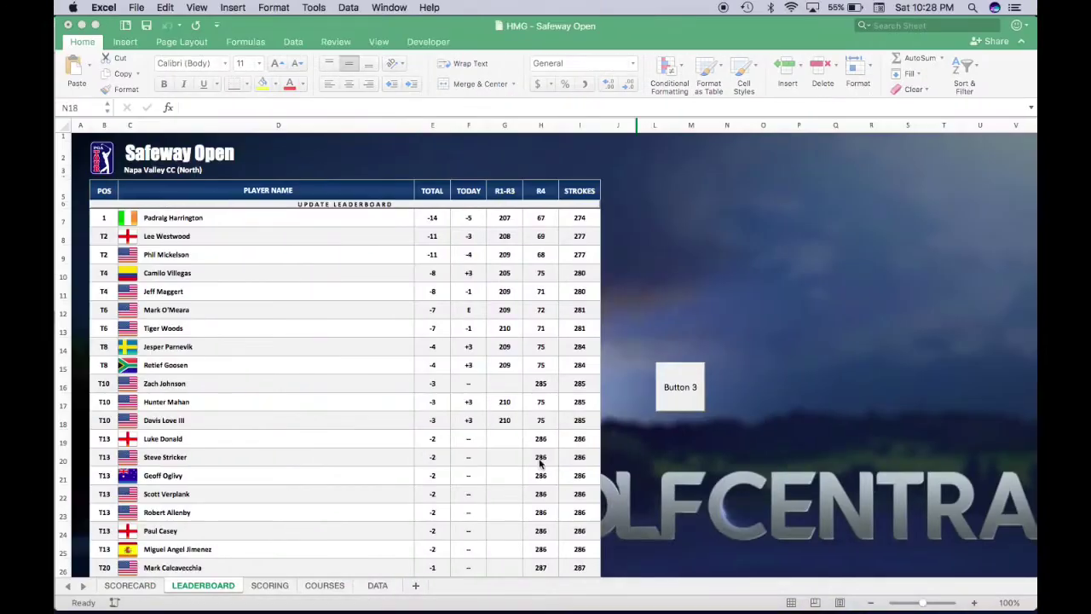
pyautogui.click(471, 29)
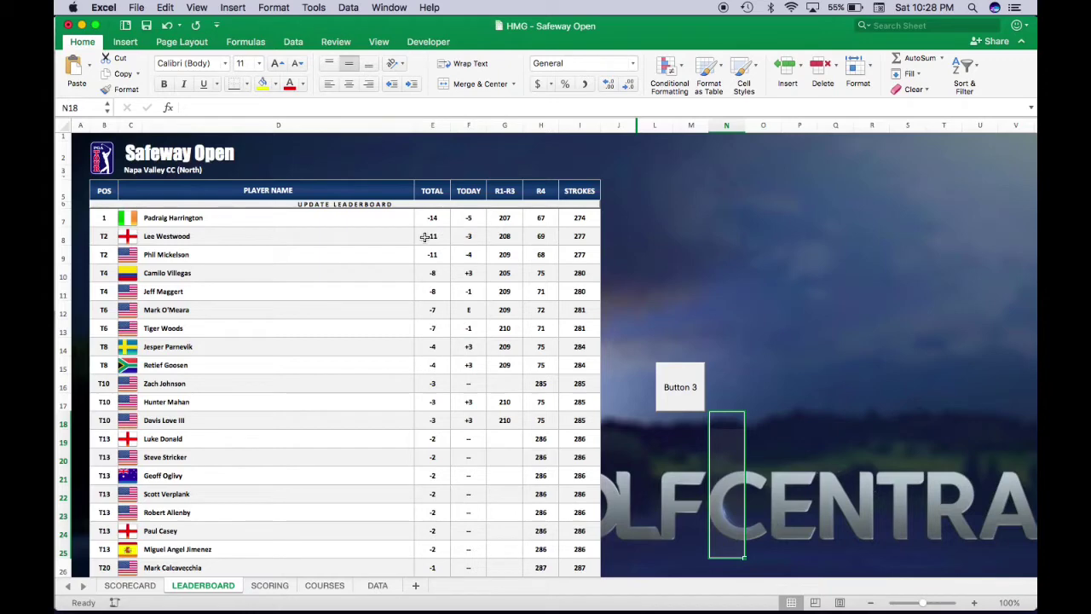
pyautogui.click(215, 244)
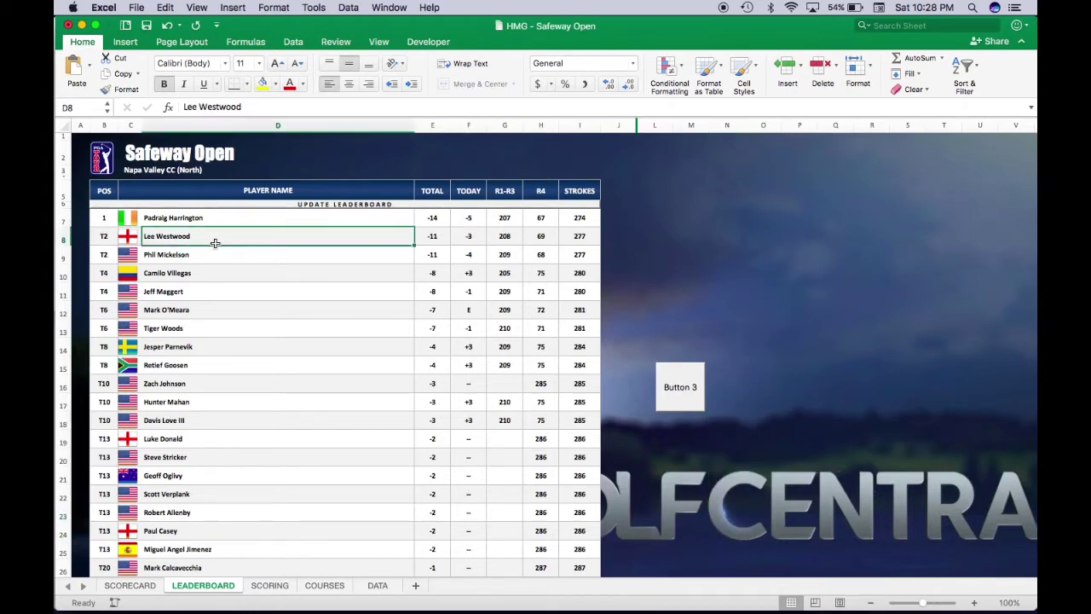
pyautogui.press('Up')
pyautogui.press('Down')
pyautogui.press('Down')
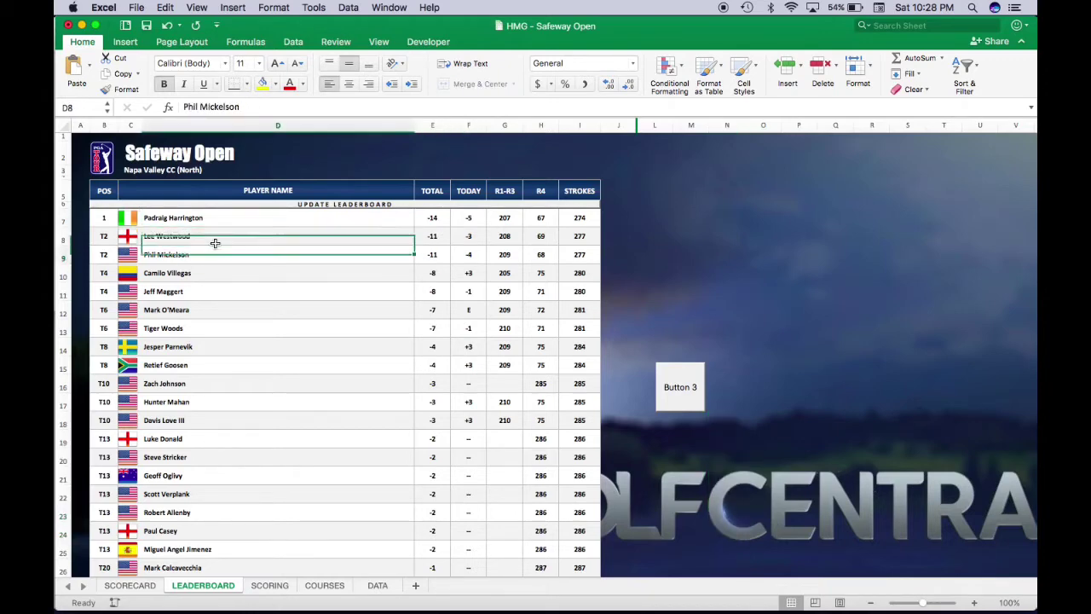
pyautogui.press('Down')
pyautogui.press('Down')
pyautogui.press('Up')
pyautogui.press('Up')
pyautogui.press('Up')
pyautogui.press('Up')
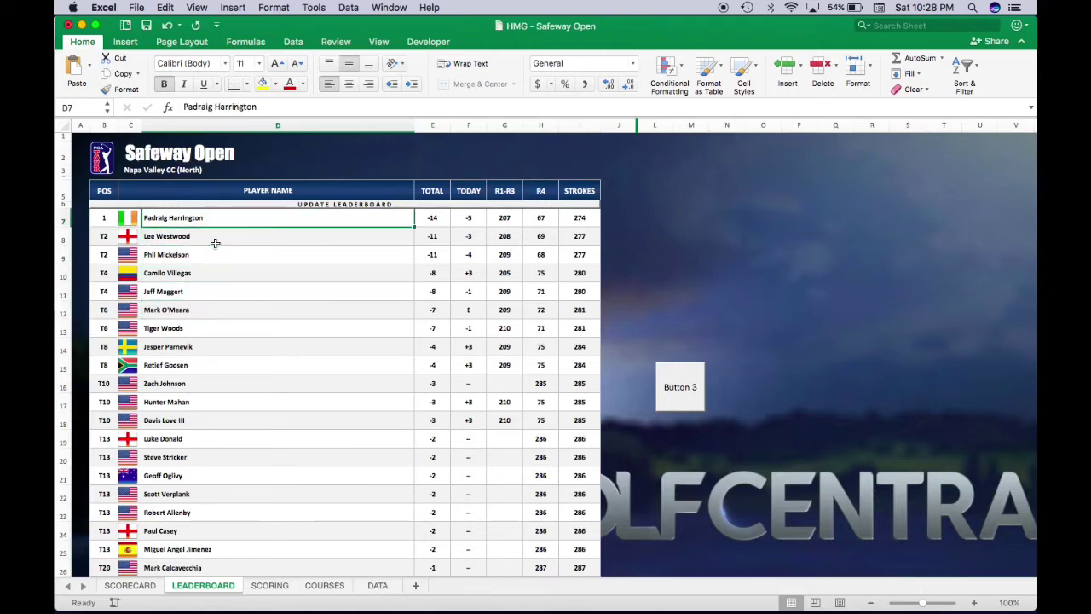
# Step: Read down the Safeway Open player names from the tied second-place group through the fourth-place tie to the T10 group
pyautogui.press('Down')
pyautogui.press('Down')
pyautogui.press('Down')
pyautogui.press('Down')
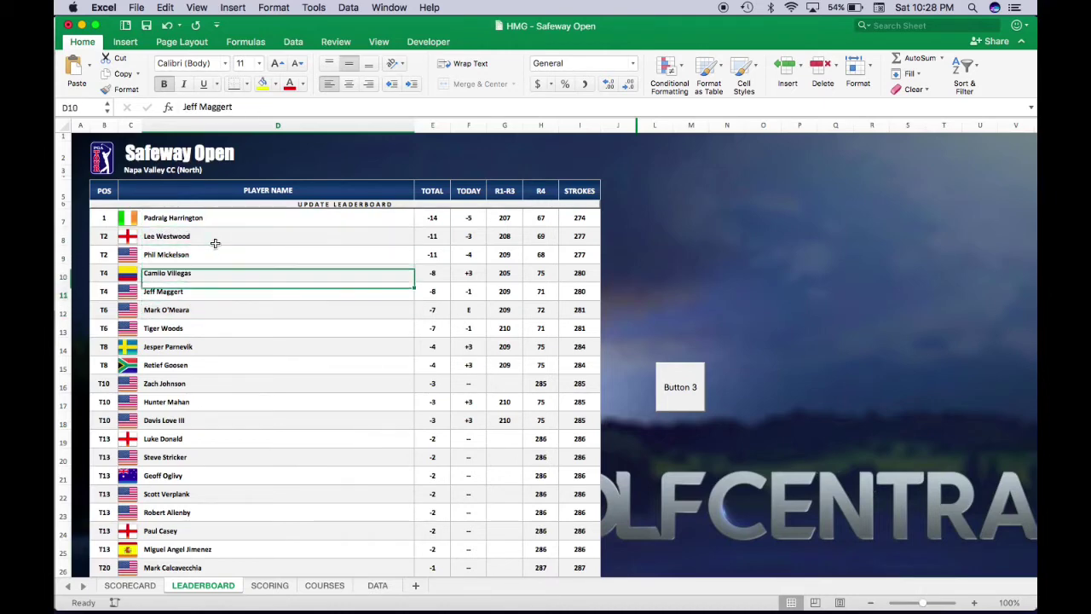
pyautogui.press('Down')
pyautogui.press('Down')
pyautogui.press('Up')
pyautogui.press('Up')
pyautogui.press('Up')
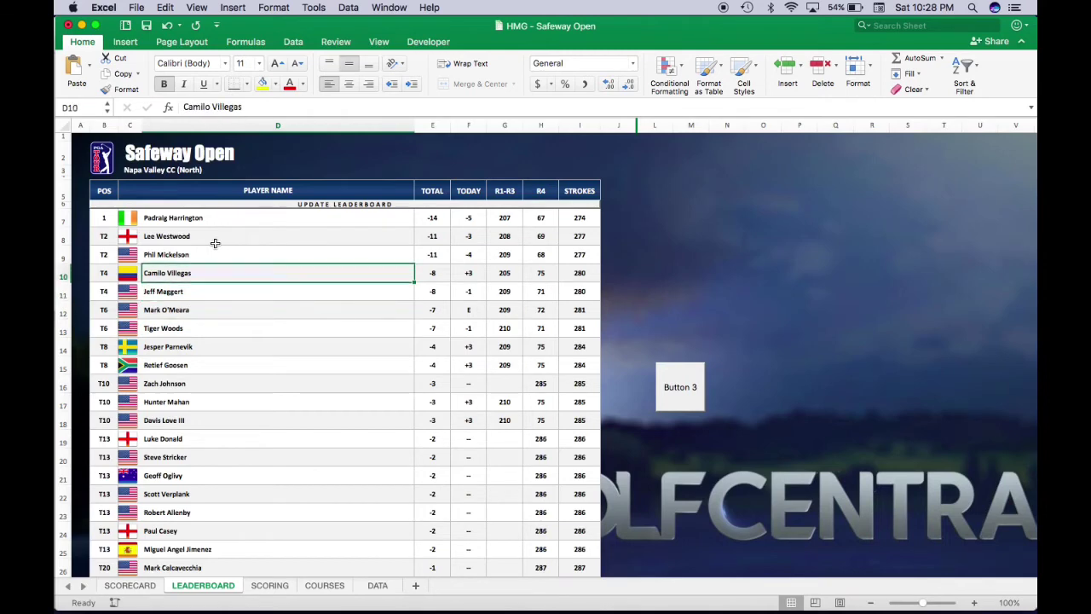
pyautogui.press('Up')
pyautogui.press('Down')
pyautogui.press('Down')
pyautogui.press('Down')
pyautogui.press('Down')
pyautogui.press('Up')
pyautogui.press('Up')
pyautogui.press('Up')
pyautogui.press('Down')
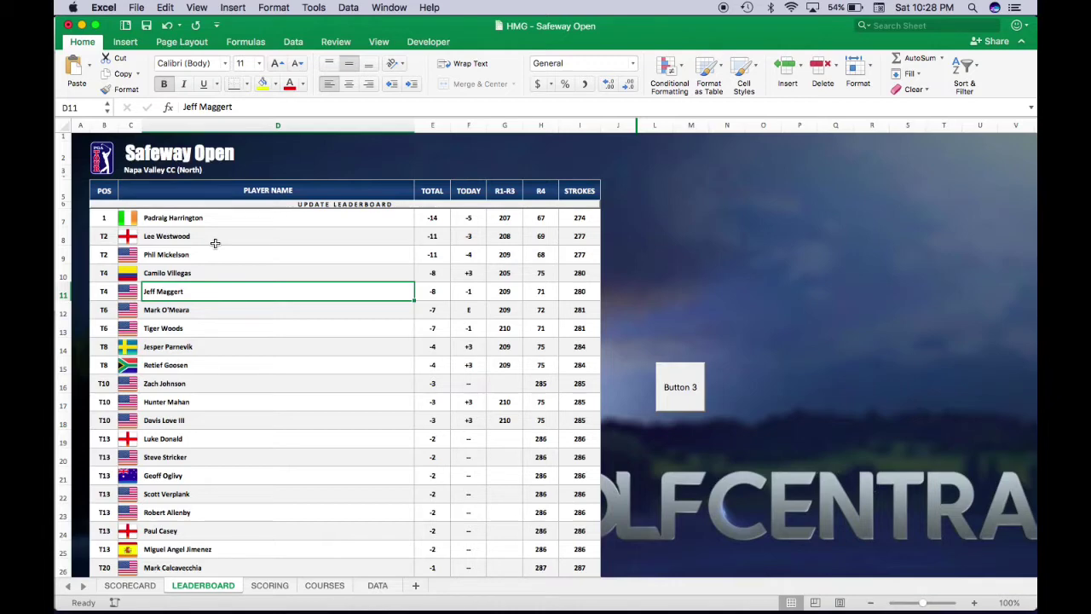
pyautogui.press('Down')
pyautogui.press('Down')
pyautogui.press('Down')
pyautogui.press('Down')
pyautogui.press('Down')
pyautogui.press('Down')
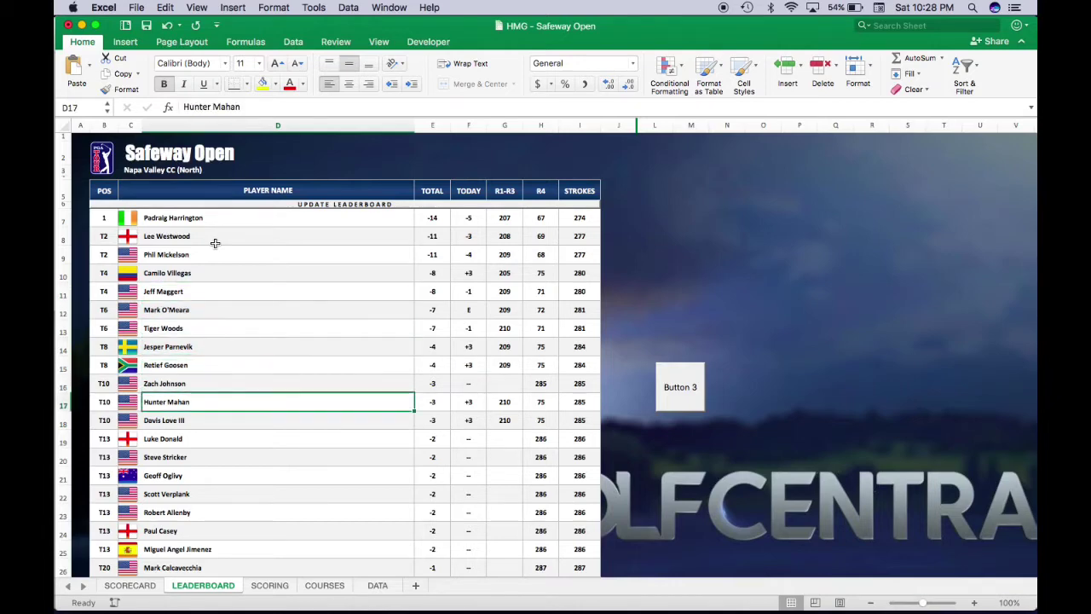
# Step: Review the TODAY scores on the Safeway Open leaderboard from the leader down to the T10 players
pyautogui.press('Right')
pyautogui.press('Right')
pyautogui.press('Up')
pyautogui.press('Up')
pyautogui.press('Up')
pyautogui.press('Up')
pyautogui.press('Up')
pyautogui.press('Up')
pyautogui.press('Up')
pyautogui.press('Up')
pyautogui.press('Up')
pyautogui.press('Up')
pyautogui.press('Up')
pyautogui.press('Up')
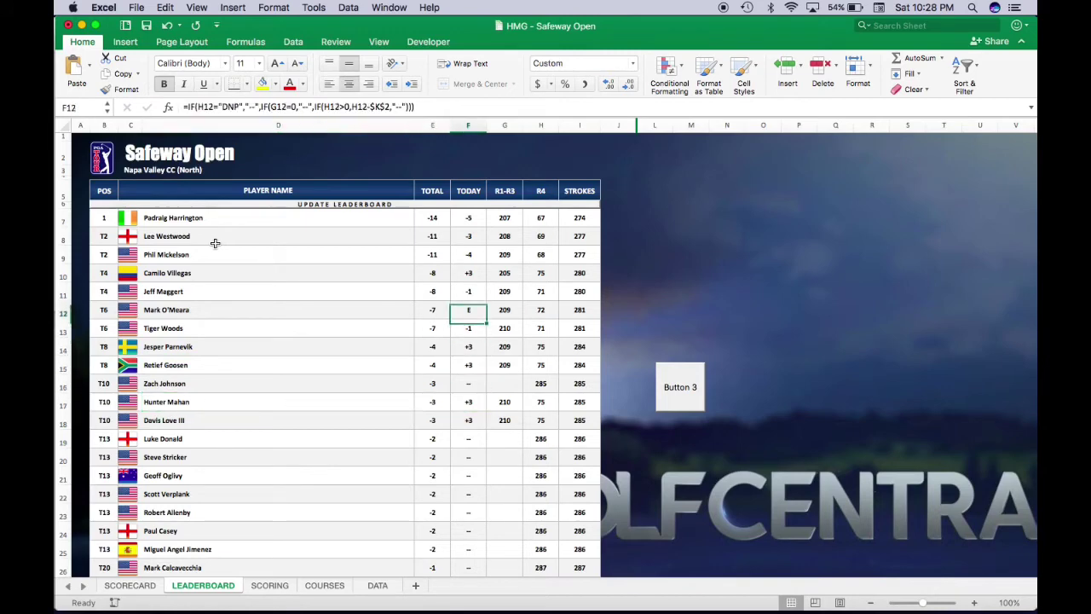
pyautogui.press('Down')
pyautogui.press('Down')
pyautogui.press('Down')
pyautogui.press('Down')
pyautogui.press('Down')
pyautogui.press('Down')
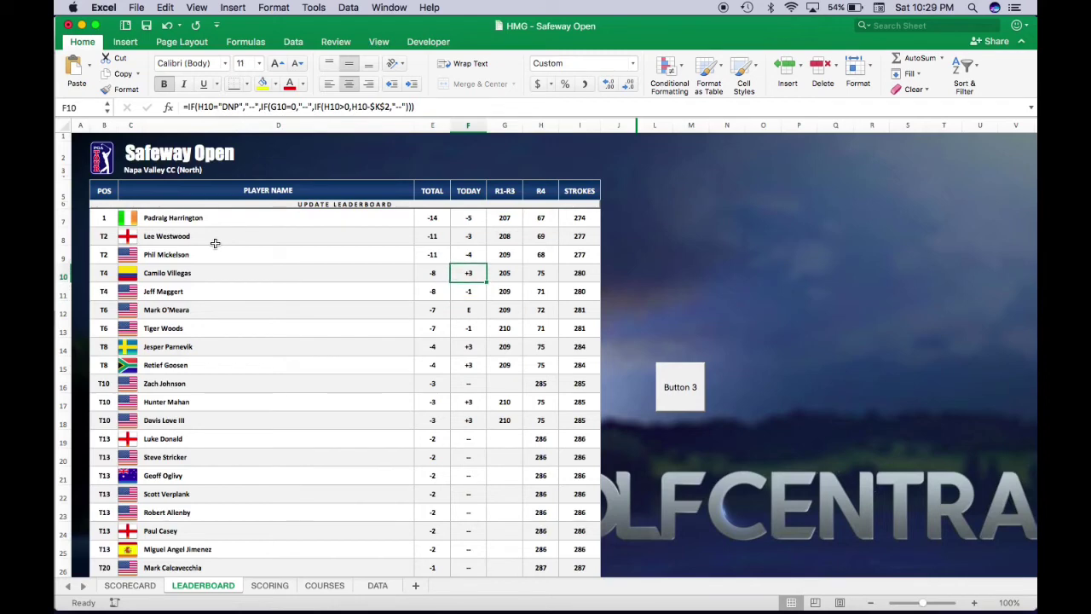
pyautogui.press('Down')
pyautogui.press('Down')
pyautogui.press('Down')
pyautogui.press('Down')
pyautogui.press('Down')
pyautogui.press('Down')
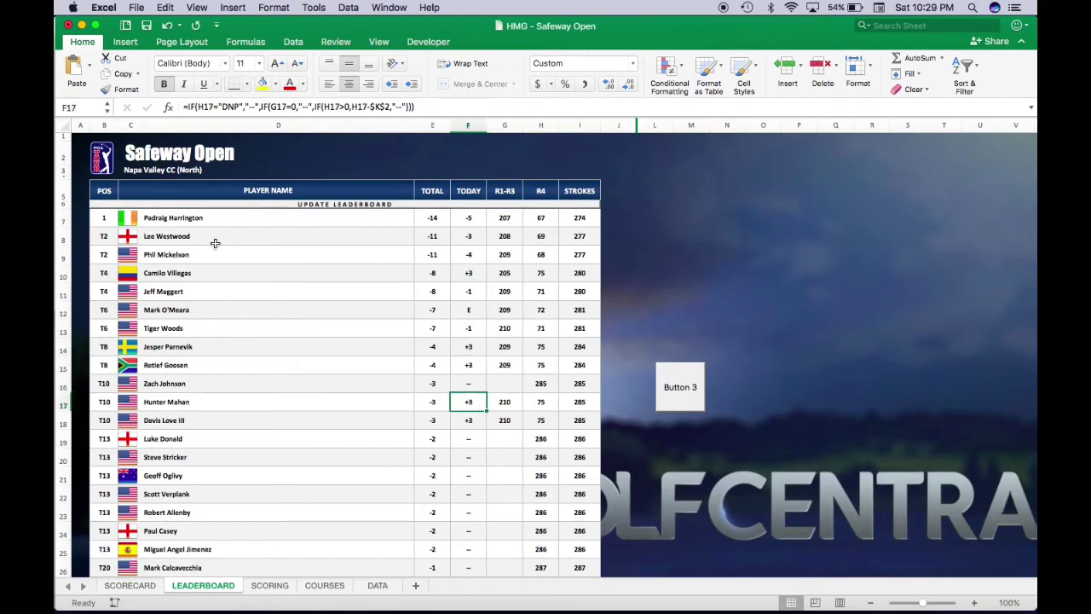
pyautogui.press('Down')
pyautogui.press('Up')
pyautogui.press('Up')
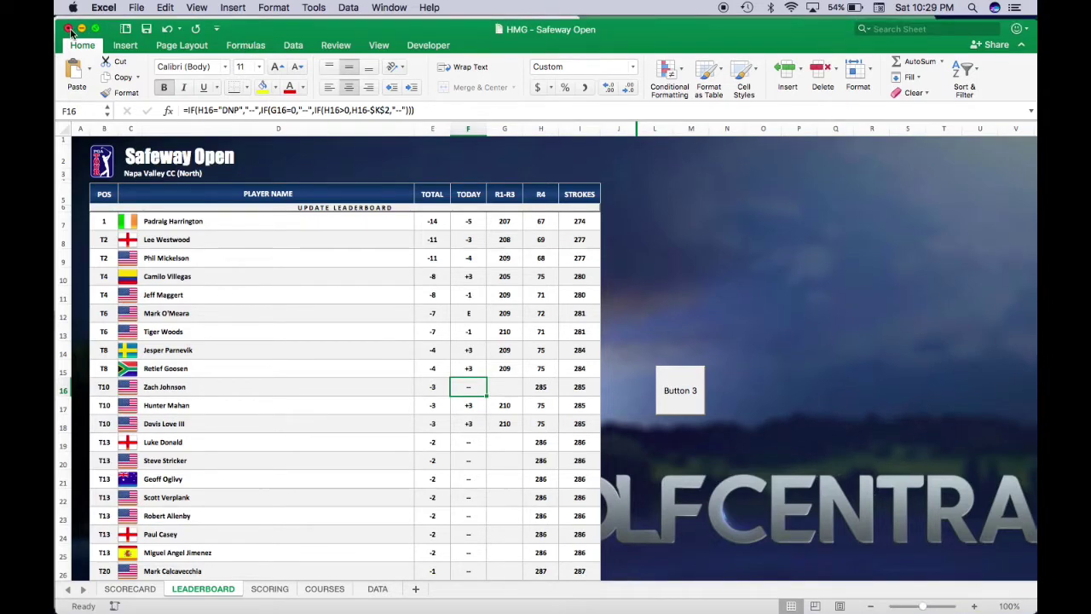
# Step: Close the HMG - Safeway Open workbook without saving and bring the HMG - CIMB Classic workbook into view
pyautogui.click(69, 29)
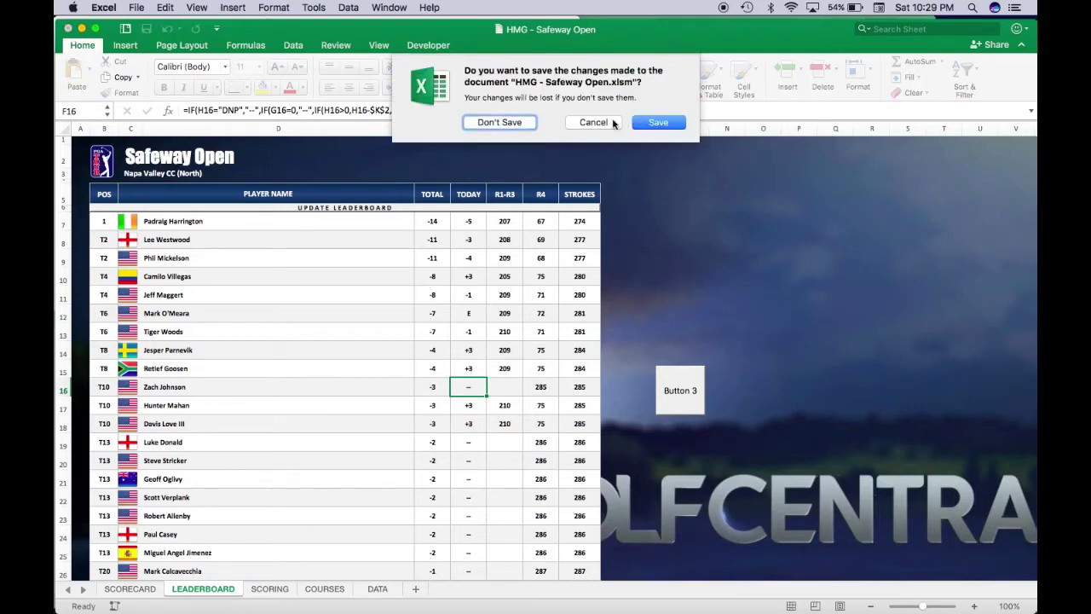
pyautogui.click(520, 125)
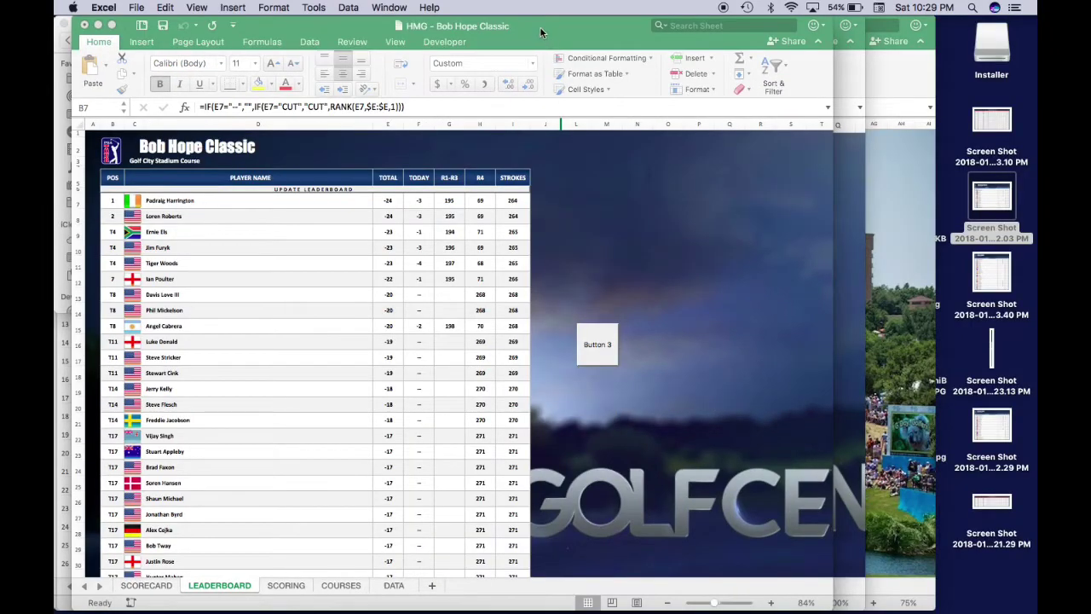
pyautogui.moveTo(539, 26)
pyautogui.mouseDown()
pyautogui.moveTo(598, 36)
pyautogui.moveTo(532, 33)
pyautogui.mouseUp()
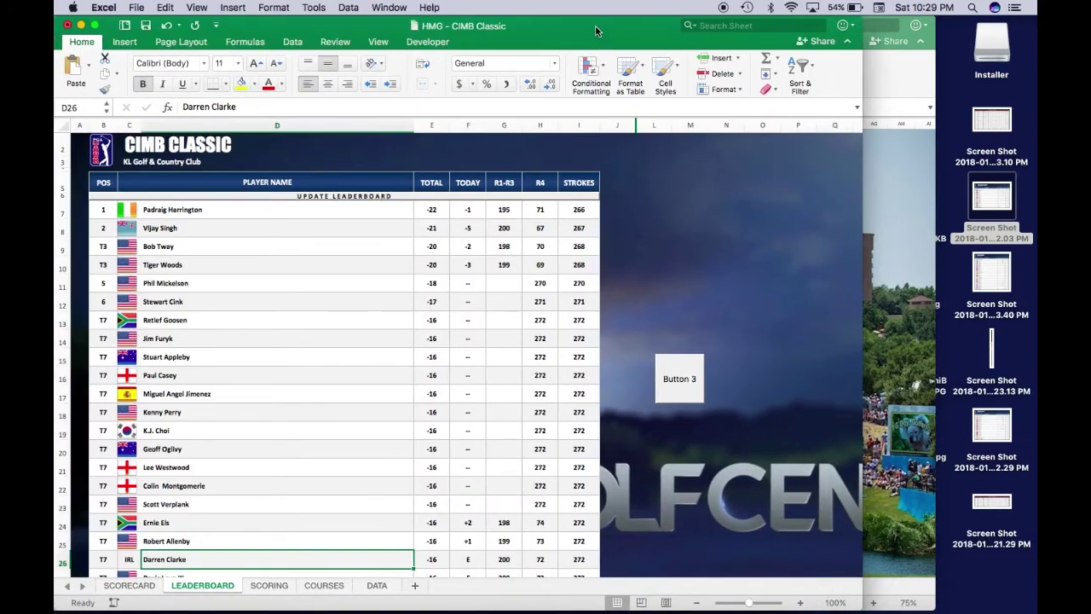
pyautogui.moveTo(597, 32); pyautogui.dragTo(607, 33)
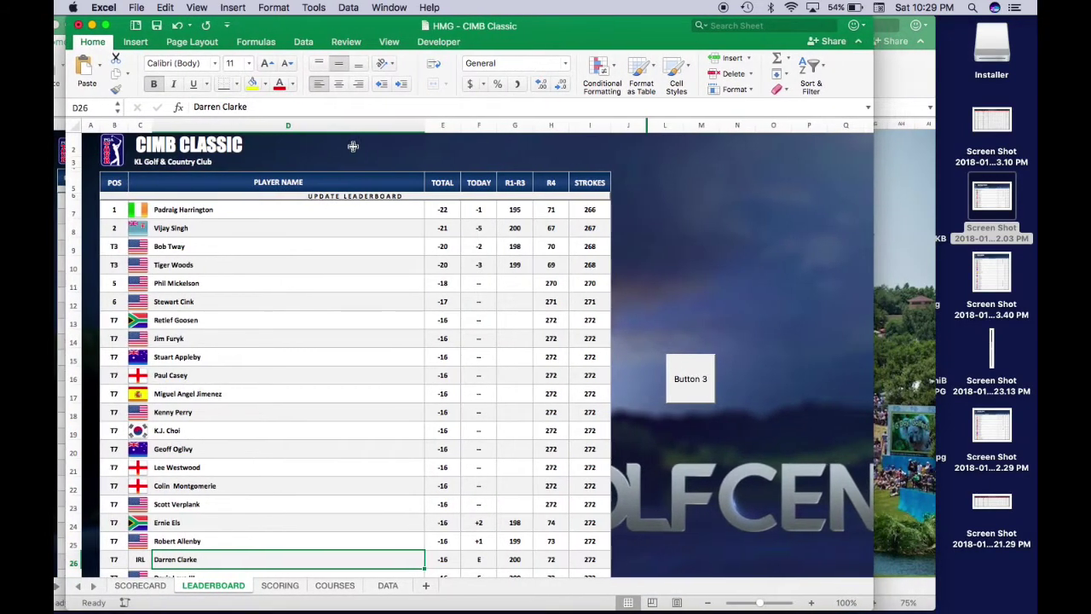
# Step: Examine the total and TODAY scores of the first- and second-place players on the CIMB Classic leaderboard
pyautogui.click(216, 210)
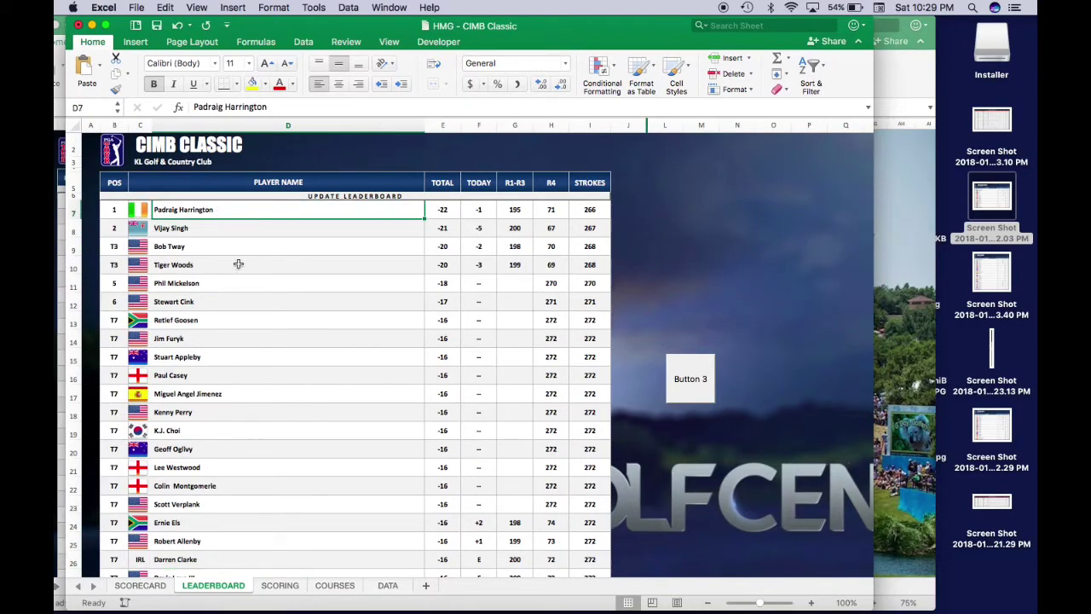
pyautogui.press('Right')
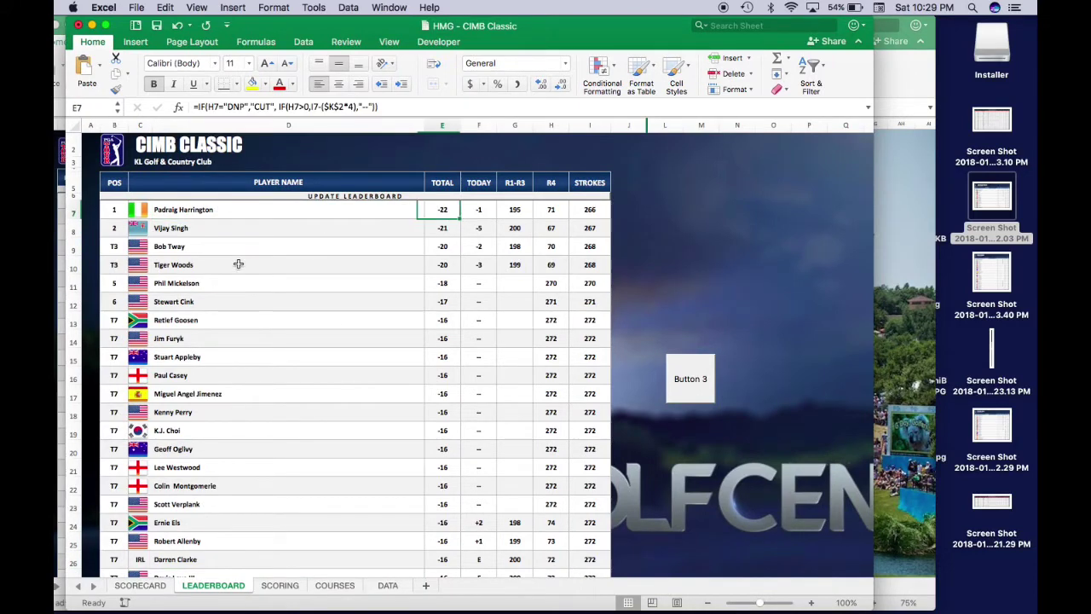
pyautogui.press('Right')
pyautogui.press('Left')
pyautogui.press('Left')
pyautogui.press('Down')
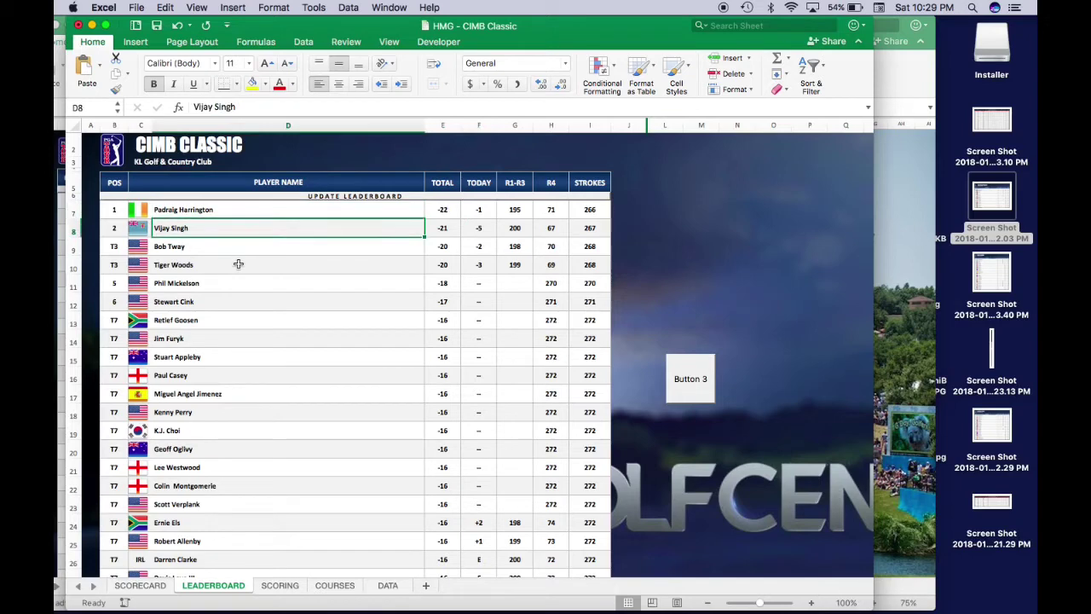
pyautogui.press('Right')
pyautogui.press('Right')
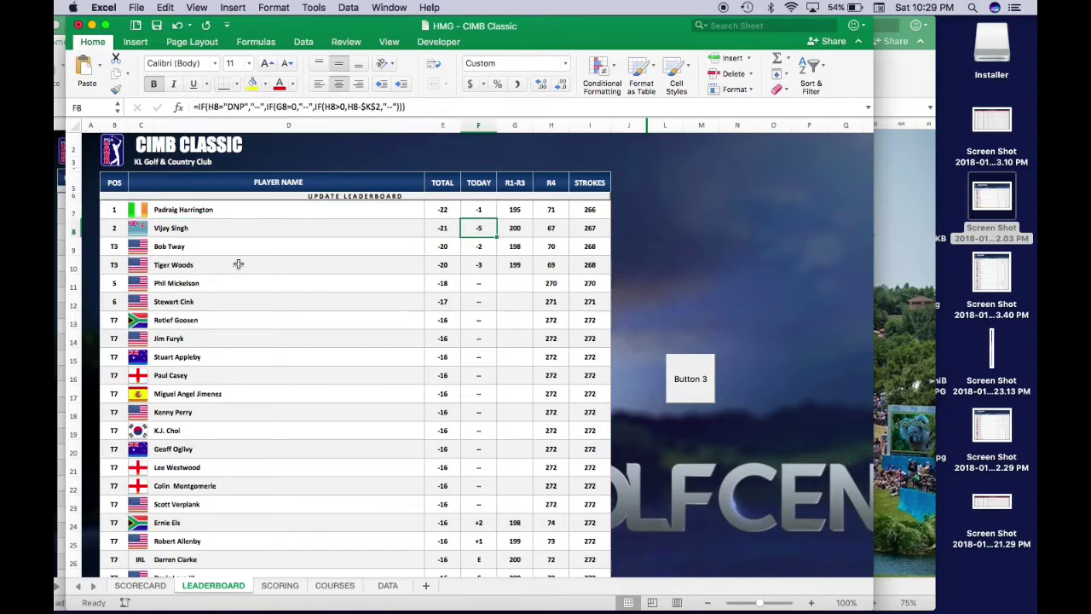
# Step: Examine the first of the two players tied for third on the CIMB Classic leaderboard, in row 9
pyautogui.press('Left')
pyautogui.press('Left')
pyautogui.press('Down')
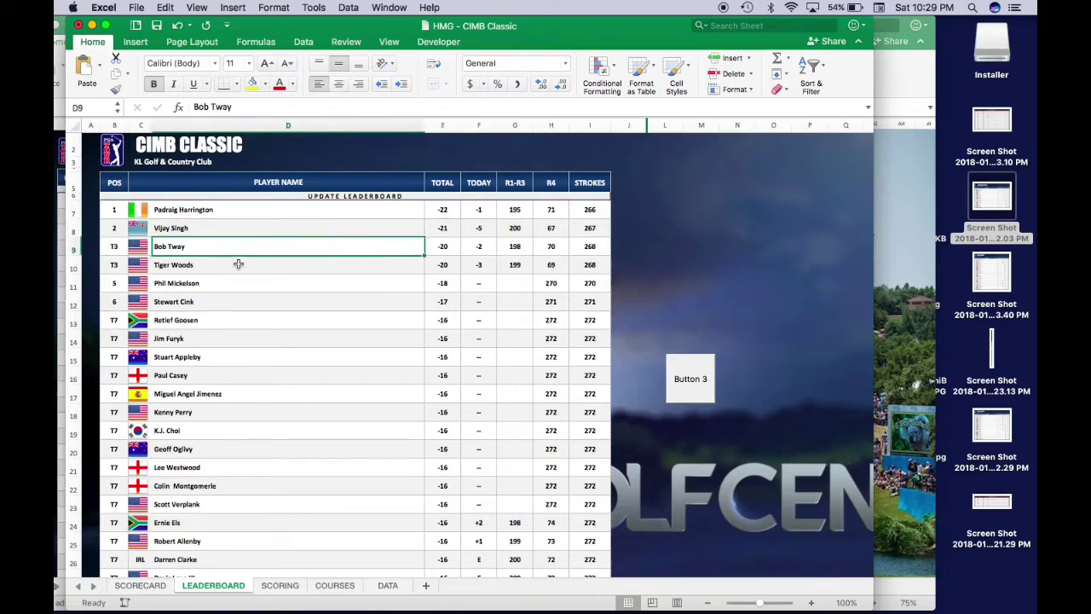
pyautogui.press('Up')
pyautogui.press('Down')
pyautogui.press('Right')
pyautogui.press('Left')
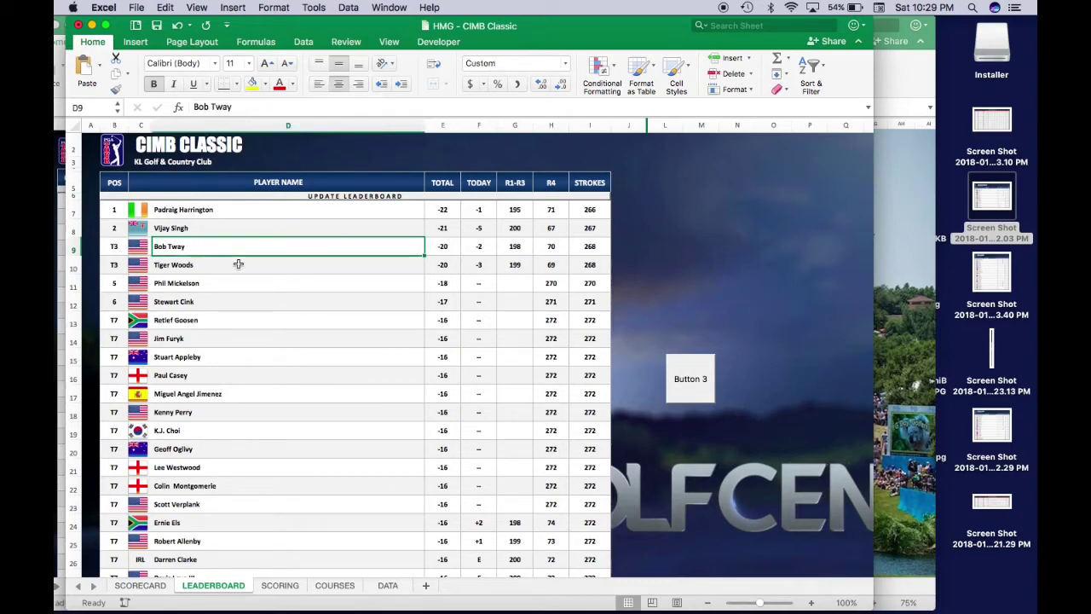
# Step: Review the CIMB Classic players in rows 10 to 13, then check the TODAY score of the T3 player in row 10
pyautogui.press('Down')
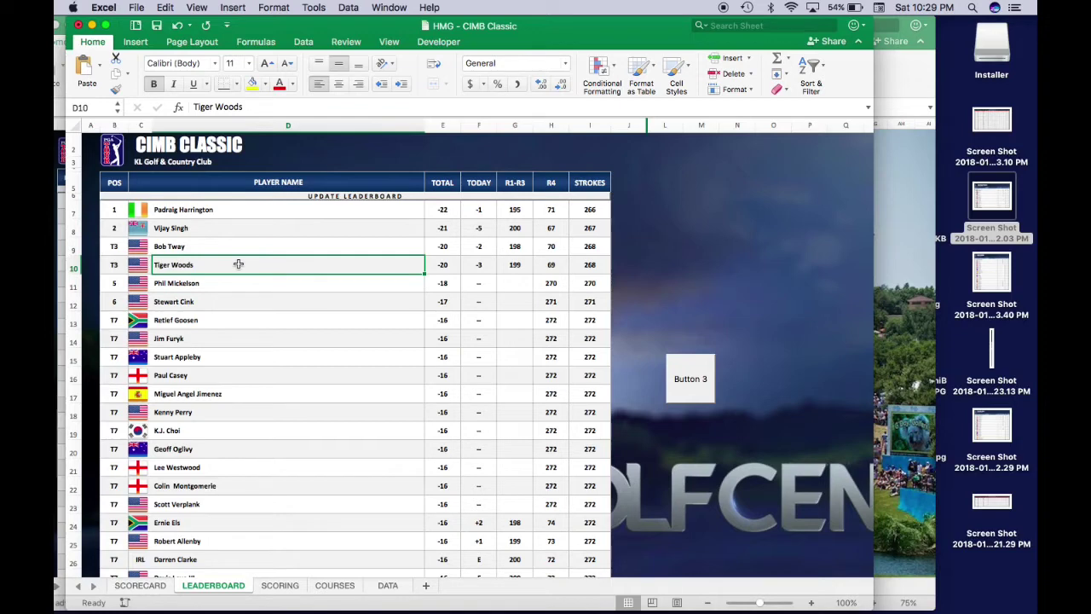
pyautogui.press('Down')
pyautogui.press('Down')
pyautogui.press('Down')
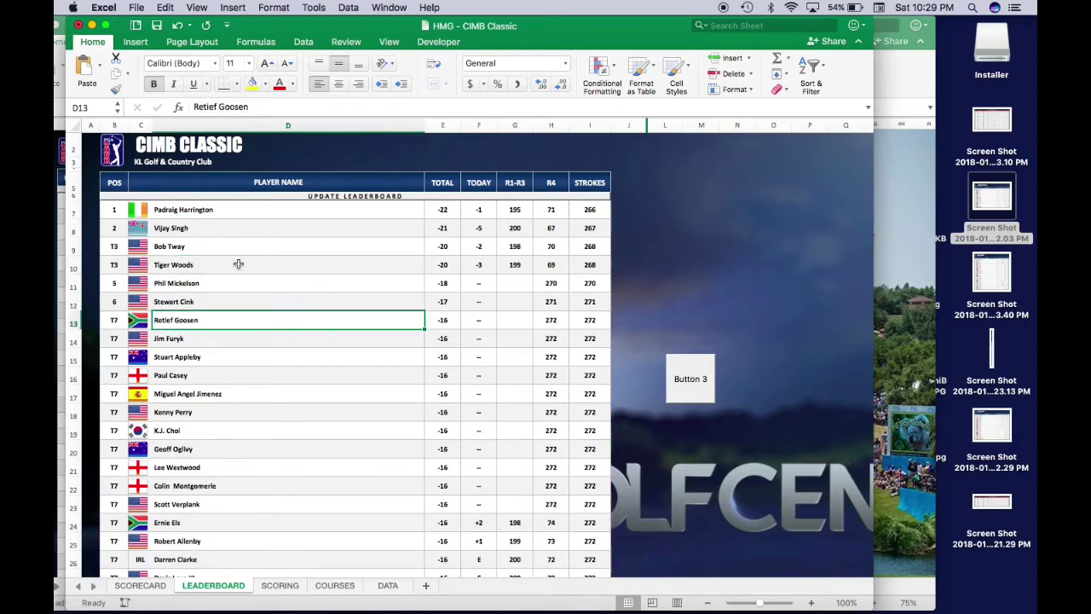
pyautogui.press('Up')
pyautogui.press('Up')
pyautogui.press('Up')
pyautogui.press('Right')
pyautogui.press('Right')
pyautogui.press('Right')
pyautogui.press('Left')
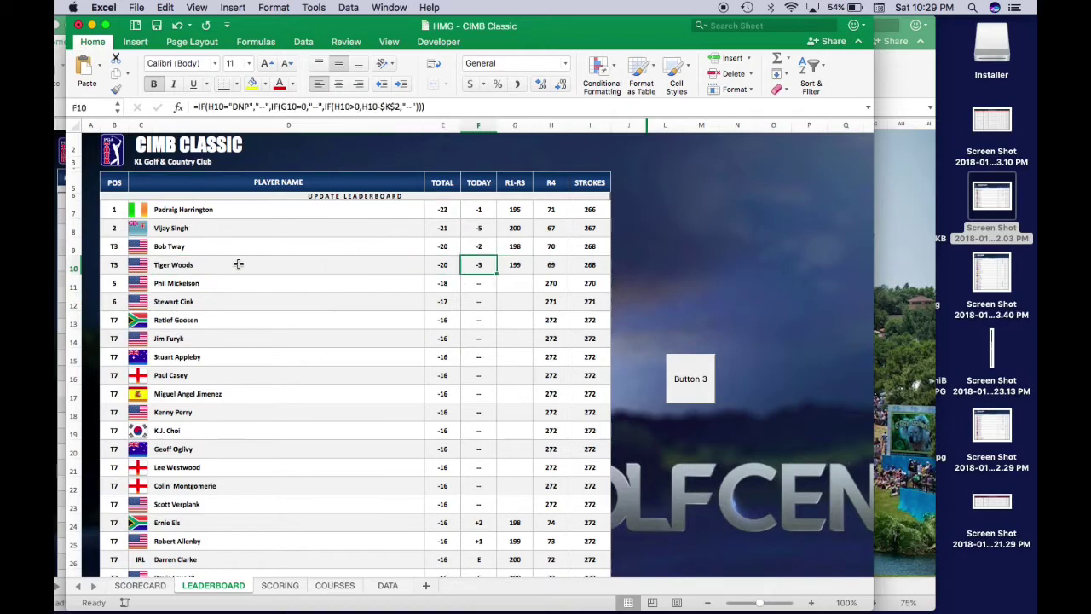
# Step: Compare the TODAY scores in rows 7 to 9 of the CIMB Classic leaderboard and check the R1-R3 score in row 9
pyautogui.press('Up')
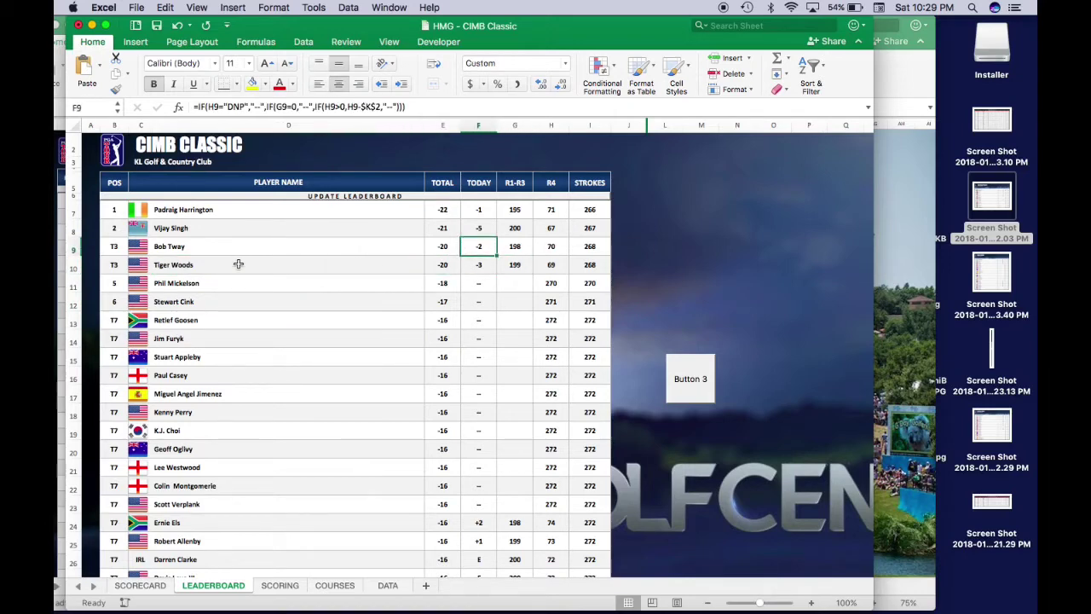
pyautogui.press('Up')
pyautogui.press('Up')
pyautogui.press('Down')
pyautogui.press('Down')
pyautogui.press('Right')
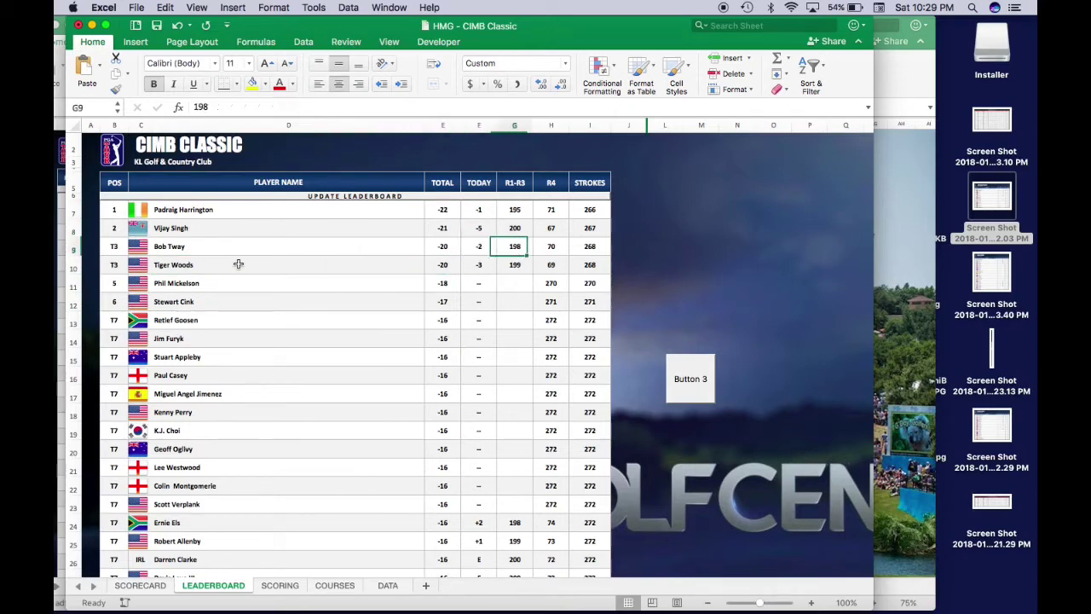
pyautogui.press('Left')
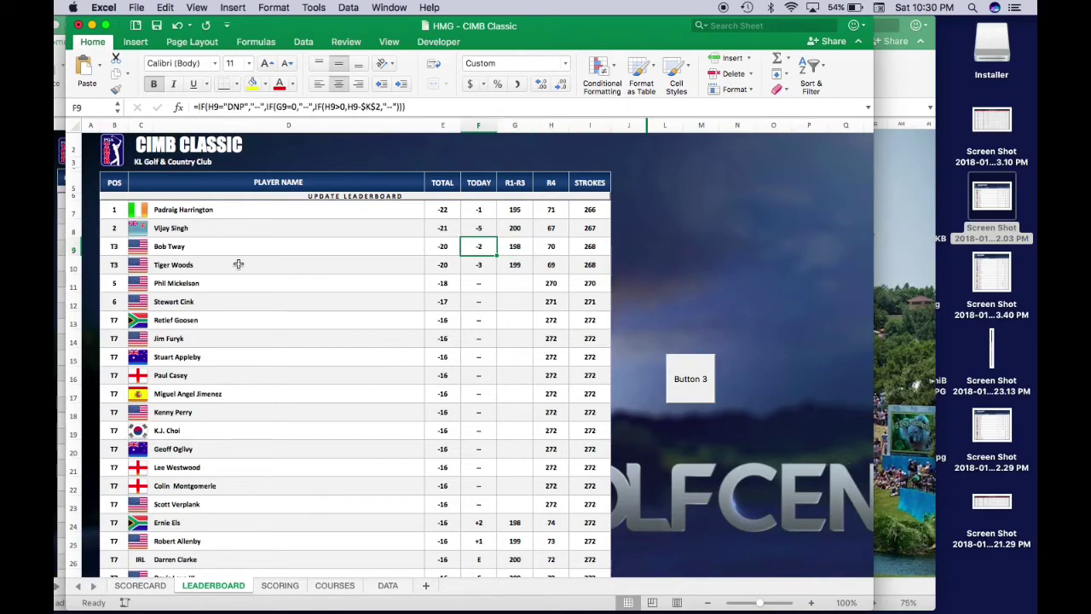
# Step: Review the lower part of the CIMB Classic leaderboard and check the TODAY score of the T35 player in row 55
pyautogui.scroll(-10, 239, 264)
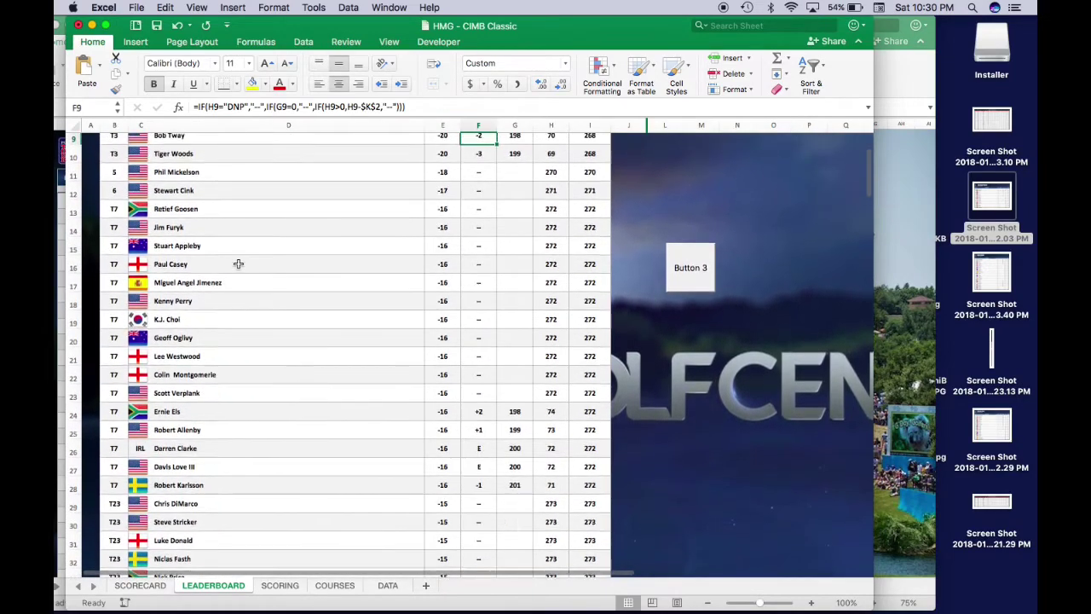
pyautogui.scroll(-15, 239, 264)
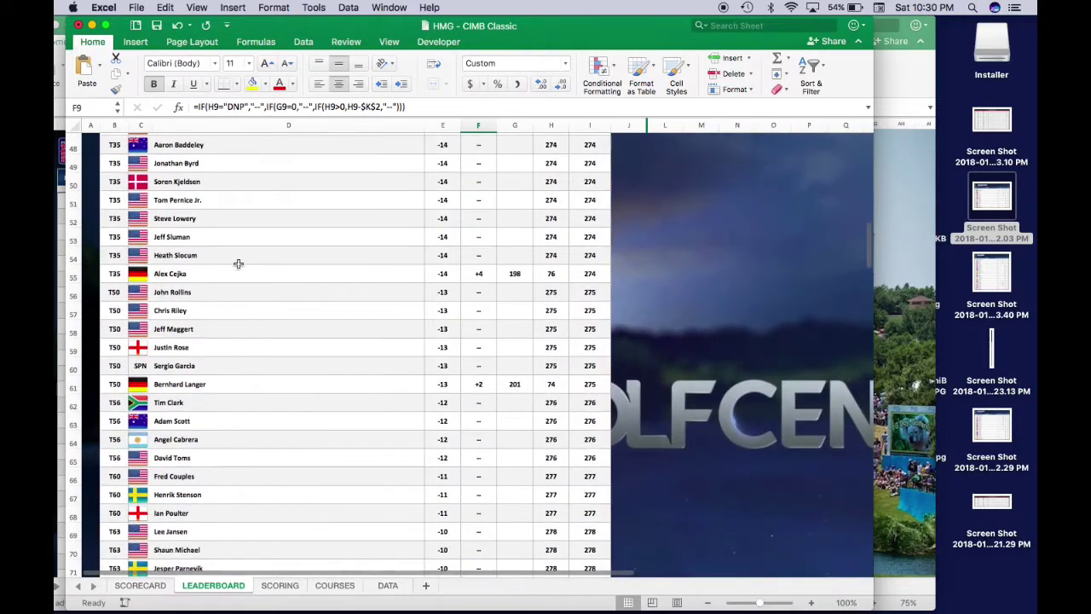
pyautogui.scroll(1, 239, 264)
pyautogui.click(232, 286)
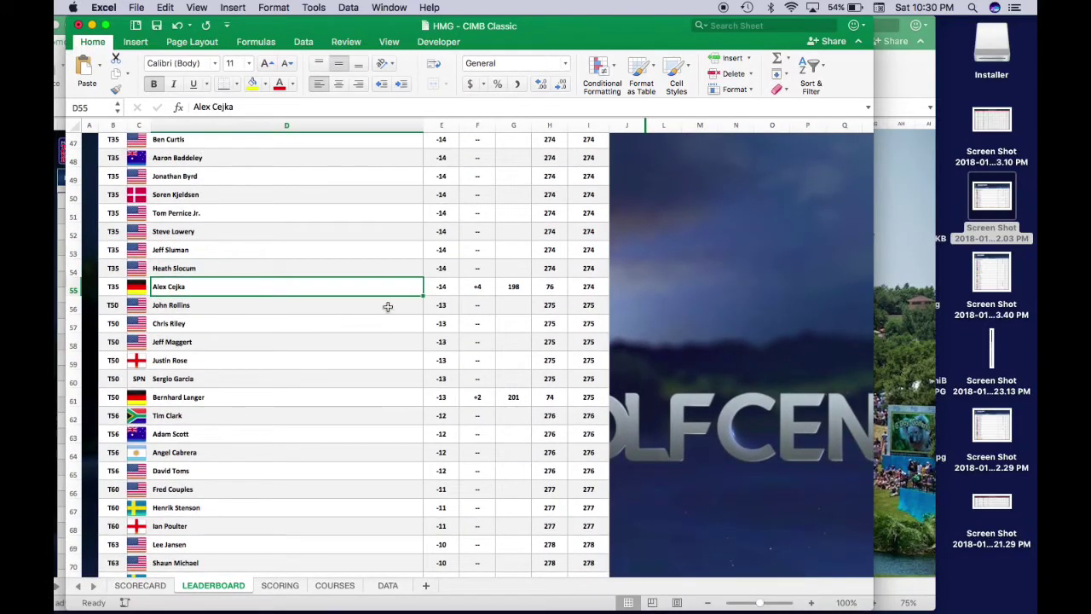
pyautogui.click(483, 291)
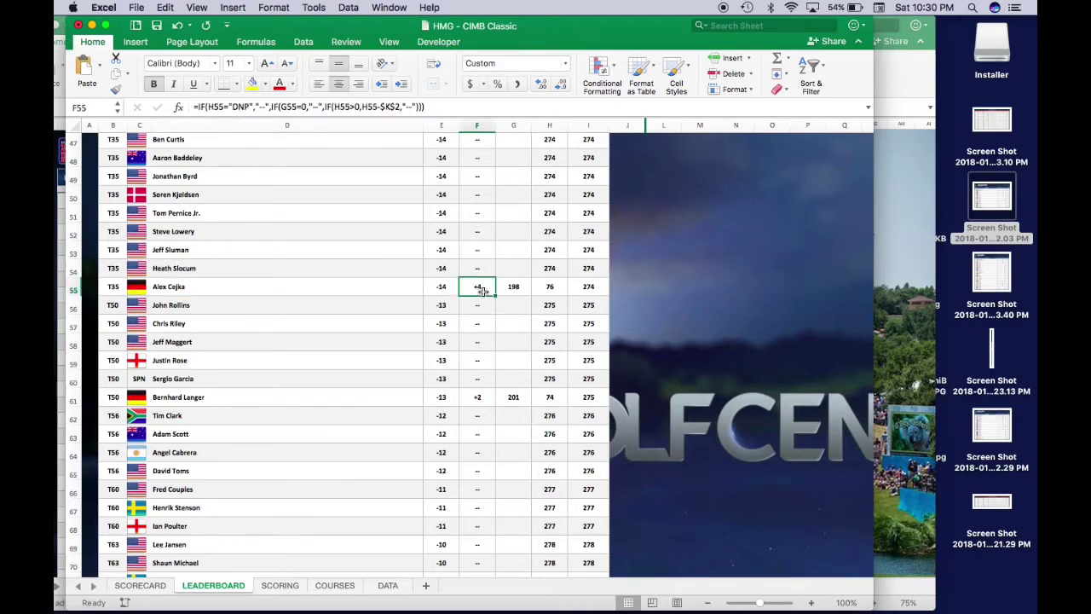
pyautogui.scroll(-7, 482, 291)
pyautogui.scroll(9, 483, 291)
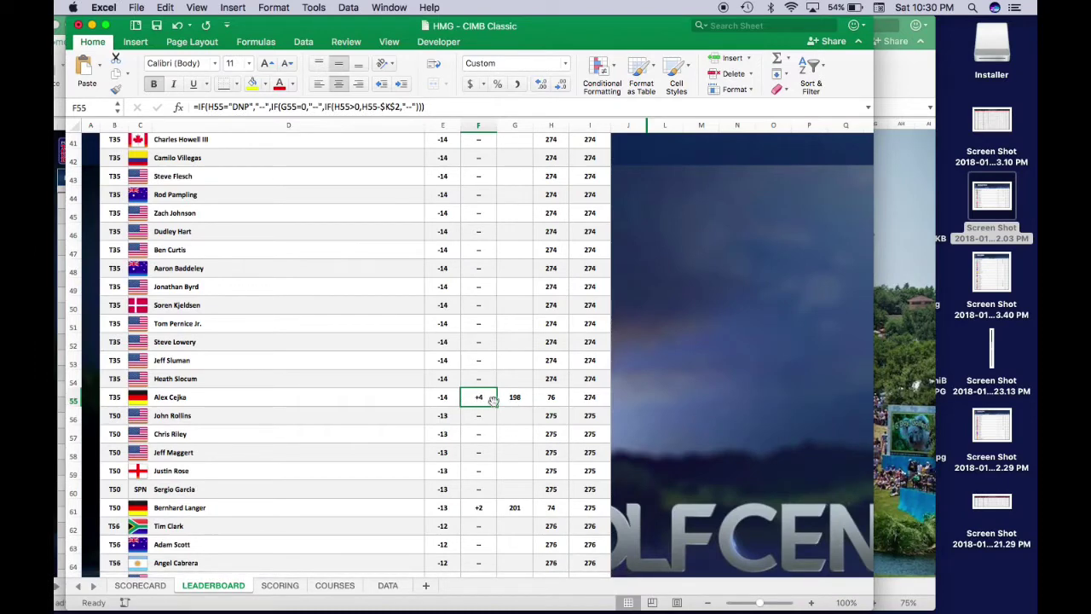
pyautogui.scroll(13, 321, 392)
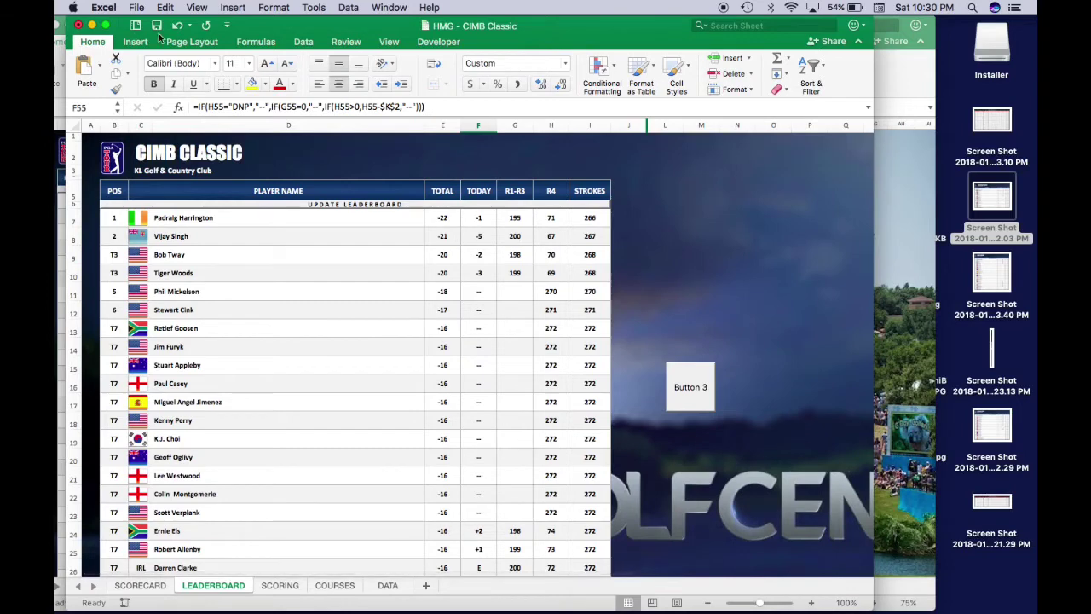
# Step: Close the HMG - CIMB Classic workbook without saving, and reposition and widen the HMG - Bob Hope Classic window
pyautogui.click(78, 25)
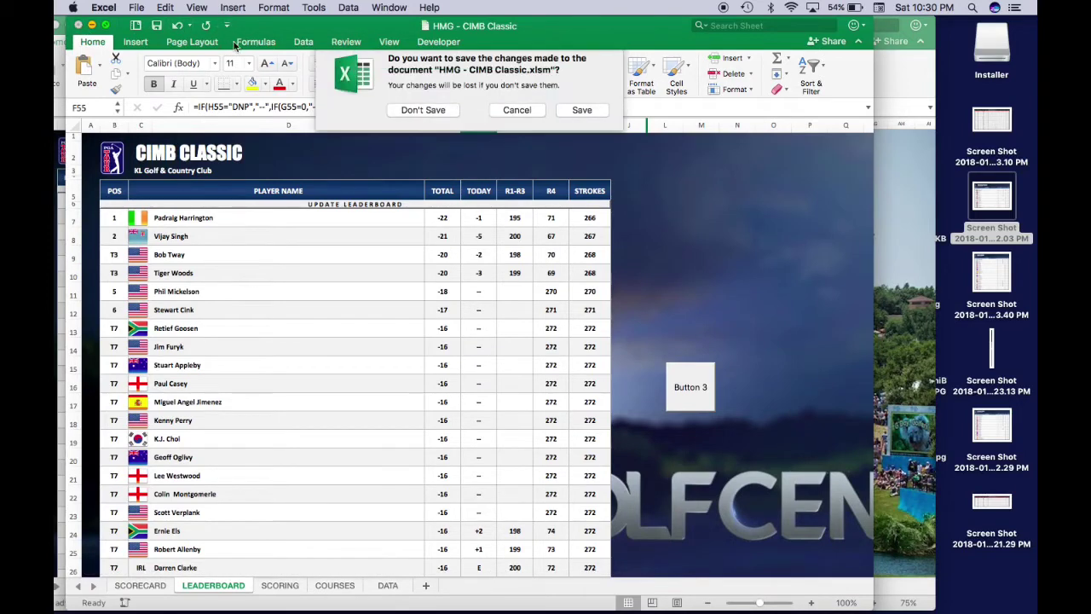
pyautogui.click(430, 120)
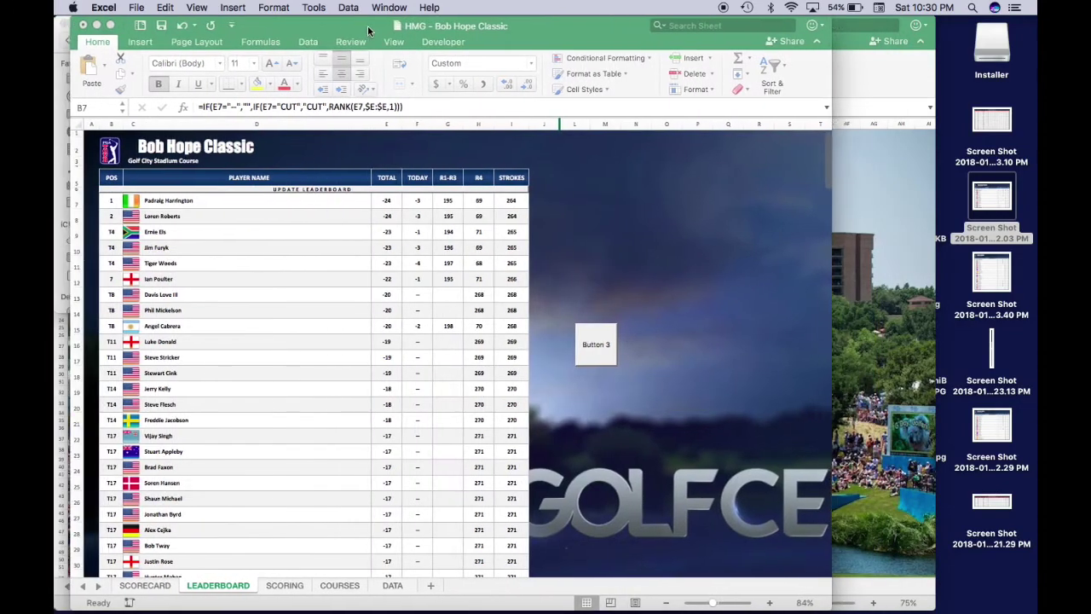
pyautogui.moveTo(367, 25); pyautogui.dragTo(352, 25)
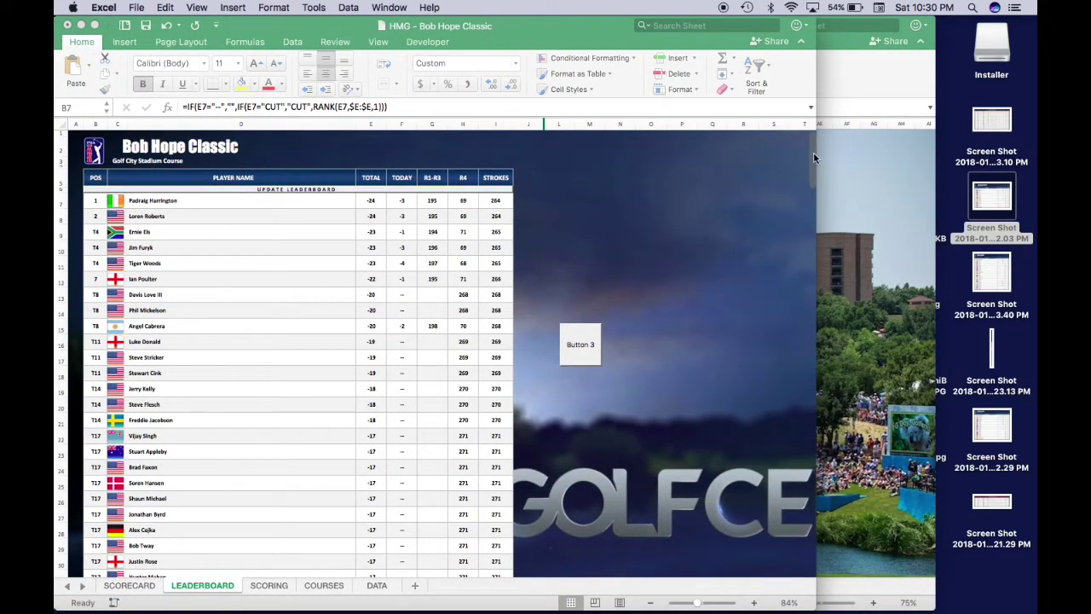
pyautogui.click(750, 162)
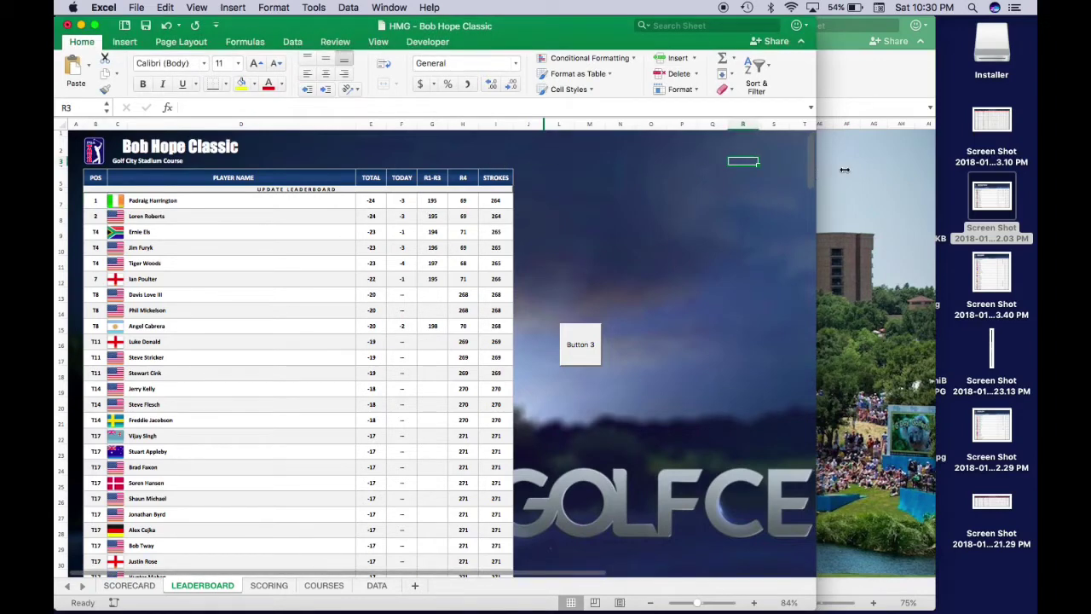
pyautogui.moveTo(844, 170); pyautogui.dragTo(358, 205)
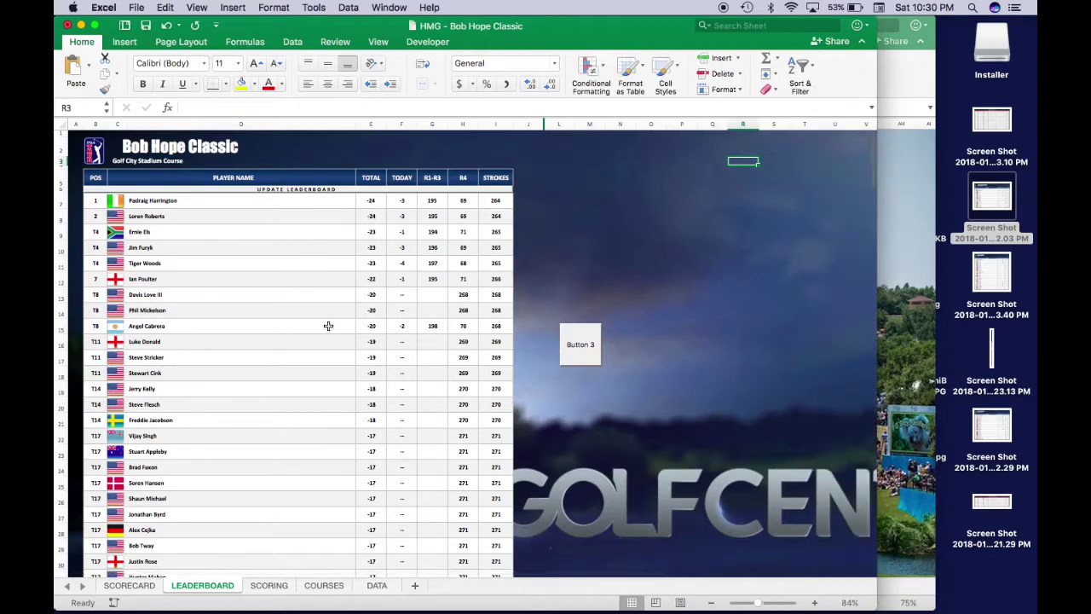
pyautogui.scroll(1, 332, 322)
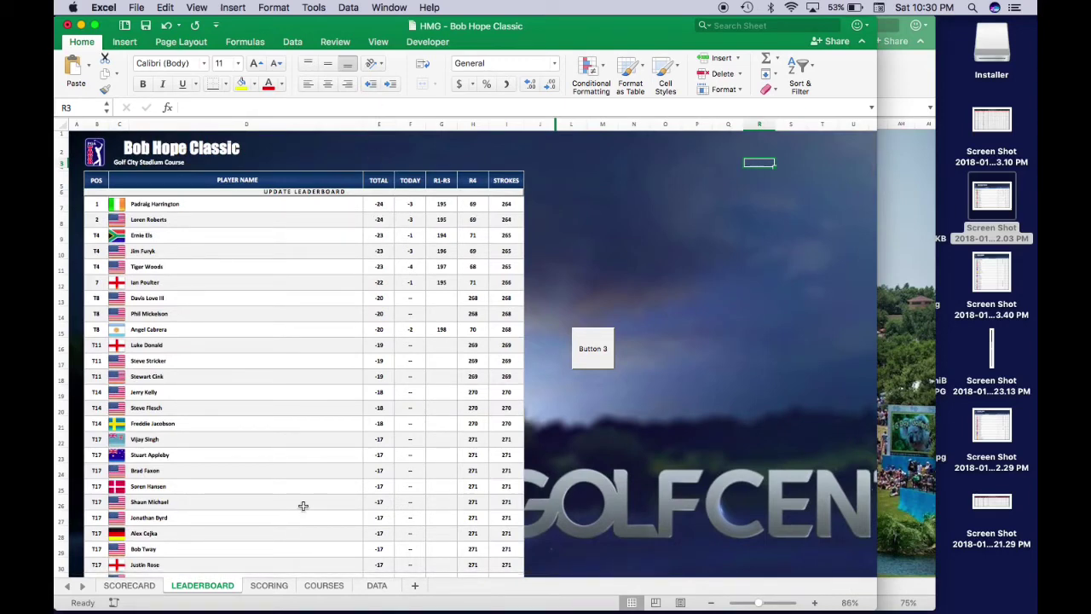
# Step: Review the final round contenders, live leaderboard and all six pairings on the Bob Hope Classic SCORECARD sheet
pyautogui.click(129, 585)
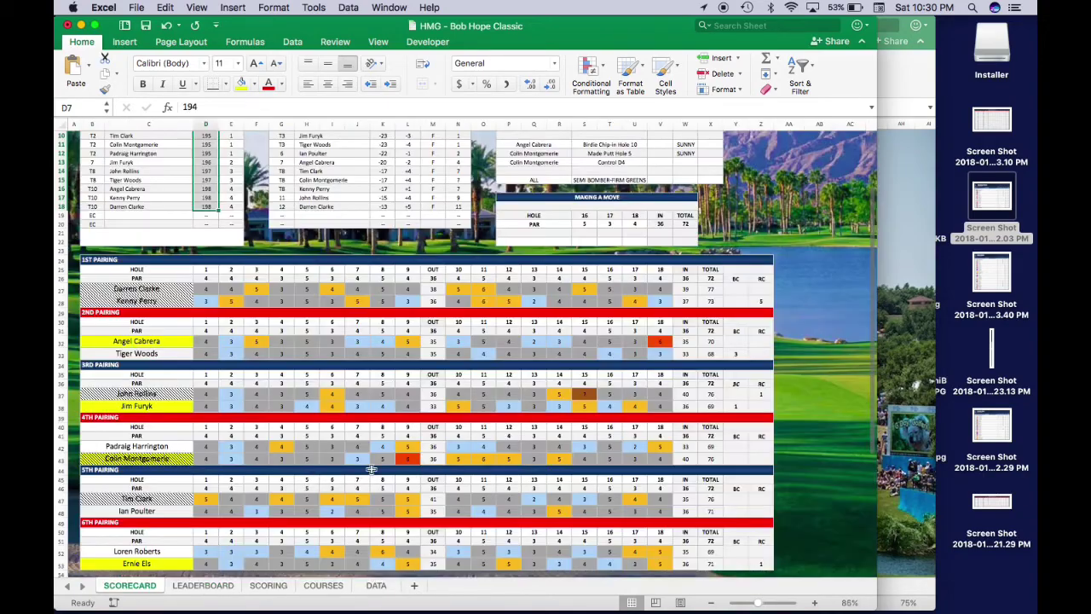
pyautogui.scroll(3, 440, 458)
pyautogui.scroll(2, 440, 457)
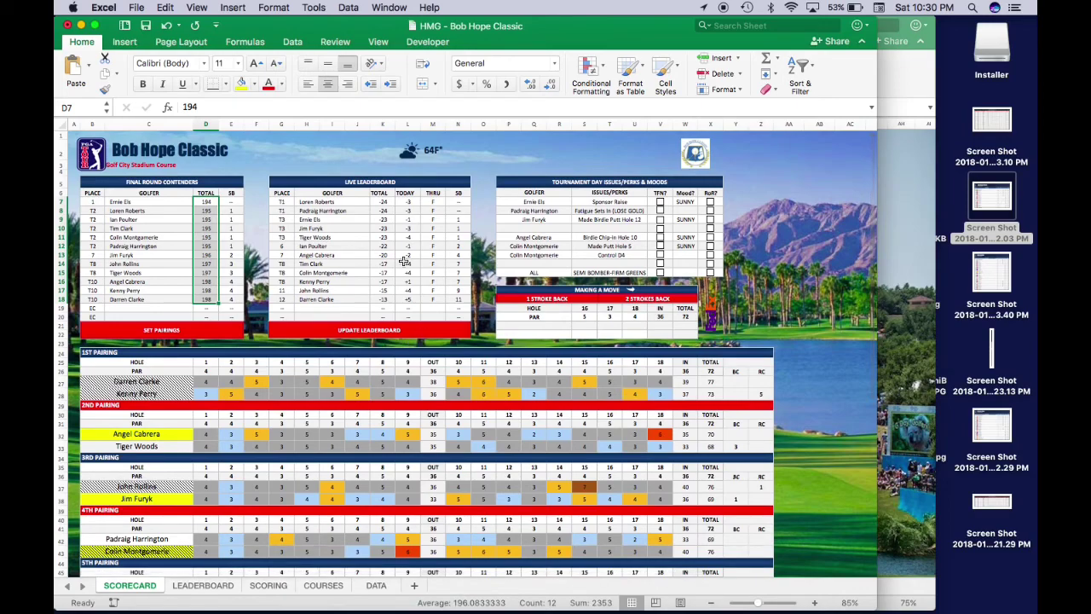
pyautogui.scroll(-4, 376, 316)
pyautogui.scroll(-2, 376, 316)
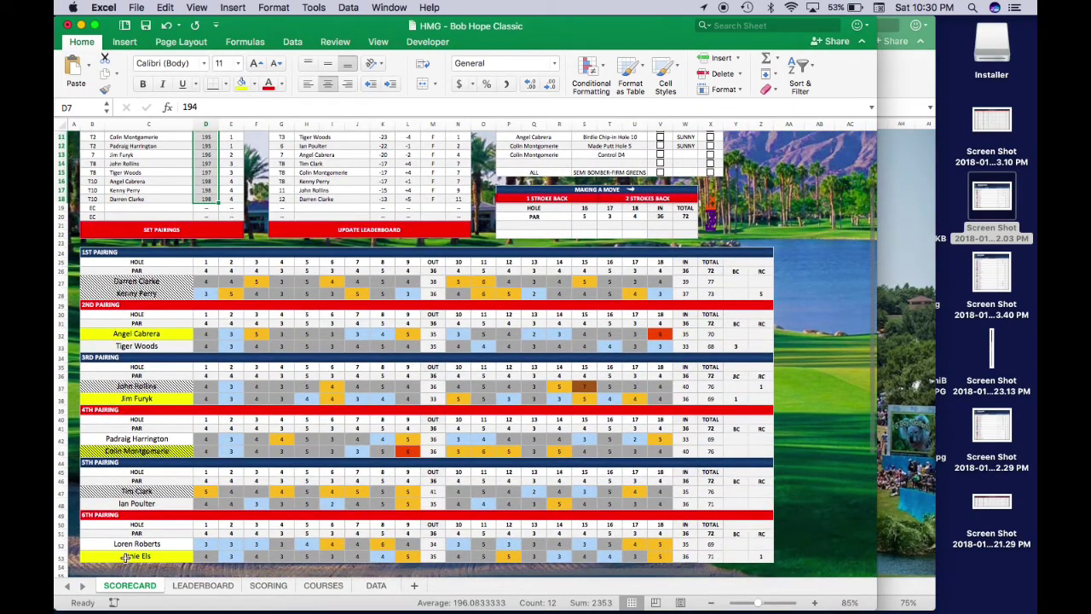
pyautogui.scroll(3, 218, 503)
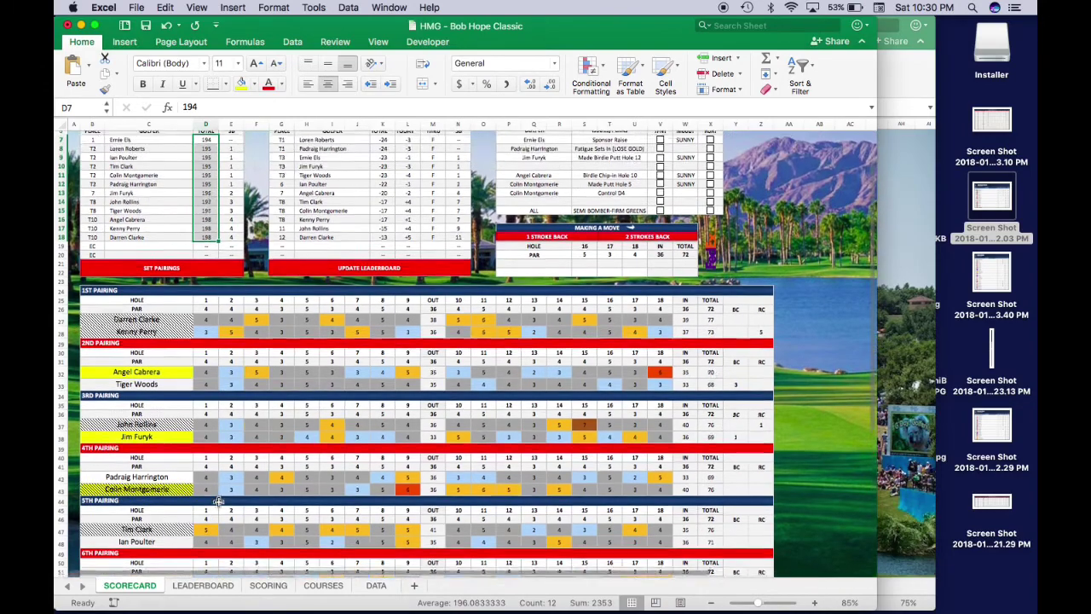
pyautogui.scroll(-3, 218, 503)
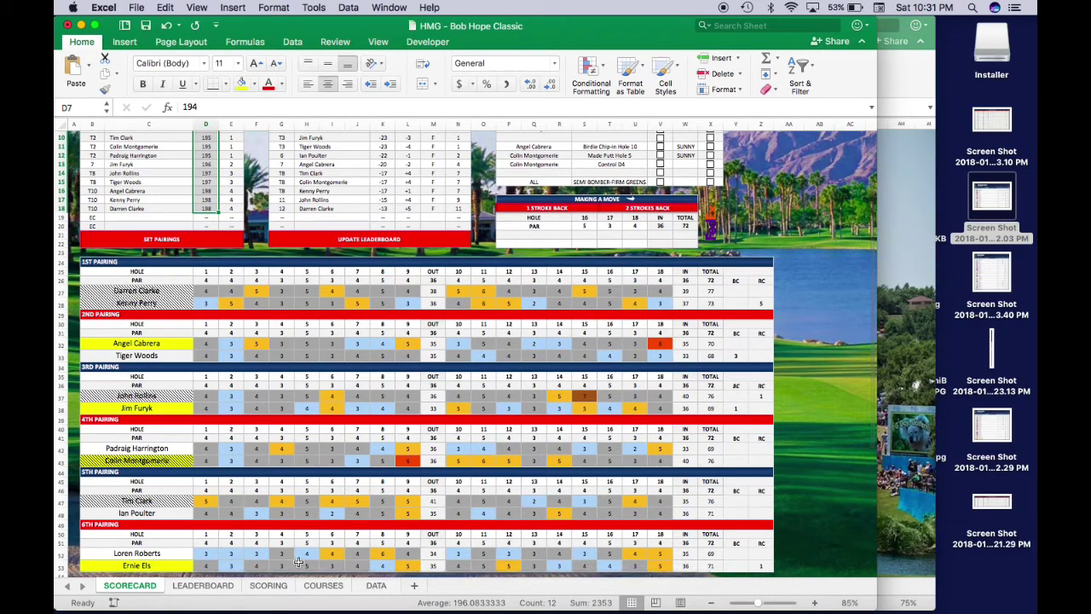
pyautogui.scroll(1, 162, 558)
pyautogui.scroll(-3, 162, 558)
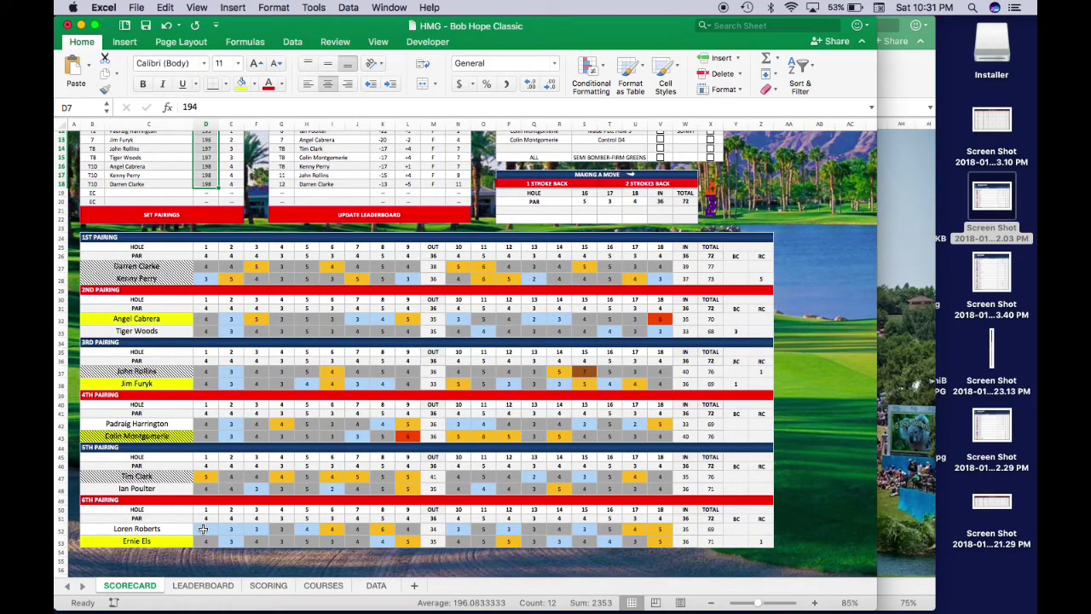
pyautogui.scroll(1, 203, 530)
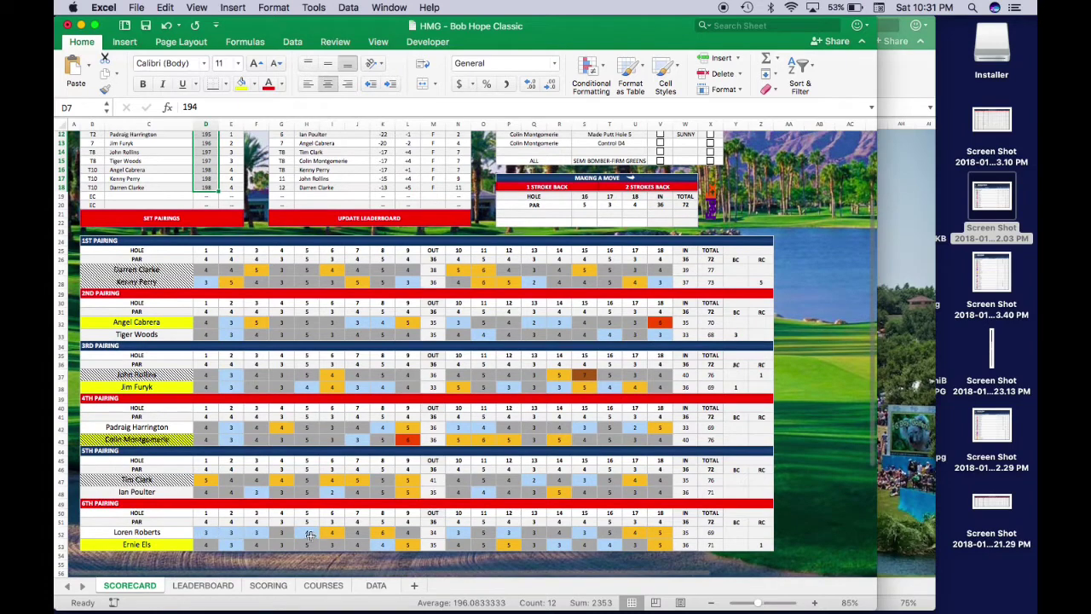
# Step: Examine both 6th-pairing players' scores on holes 16 and 17 of the Bob Hope Classic scorecard
pyautogui.click(614, 532)
pyautogui.press('cmd+c')
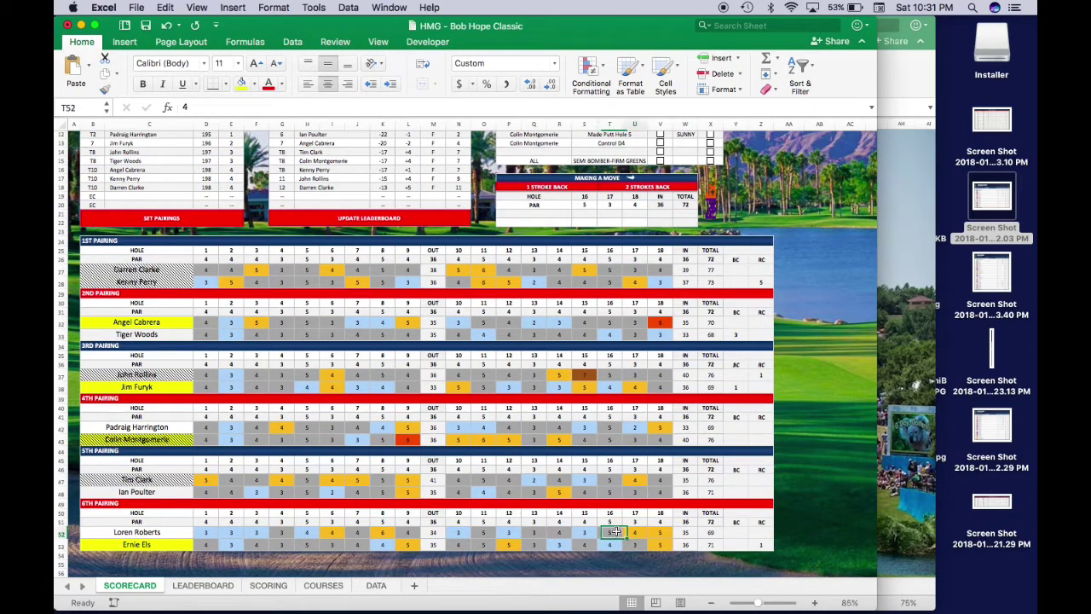
pyautogui.press('Right')
pyautogui.press('Right')
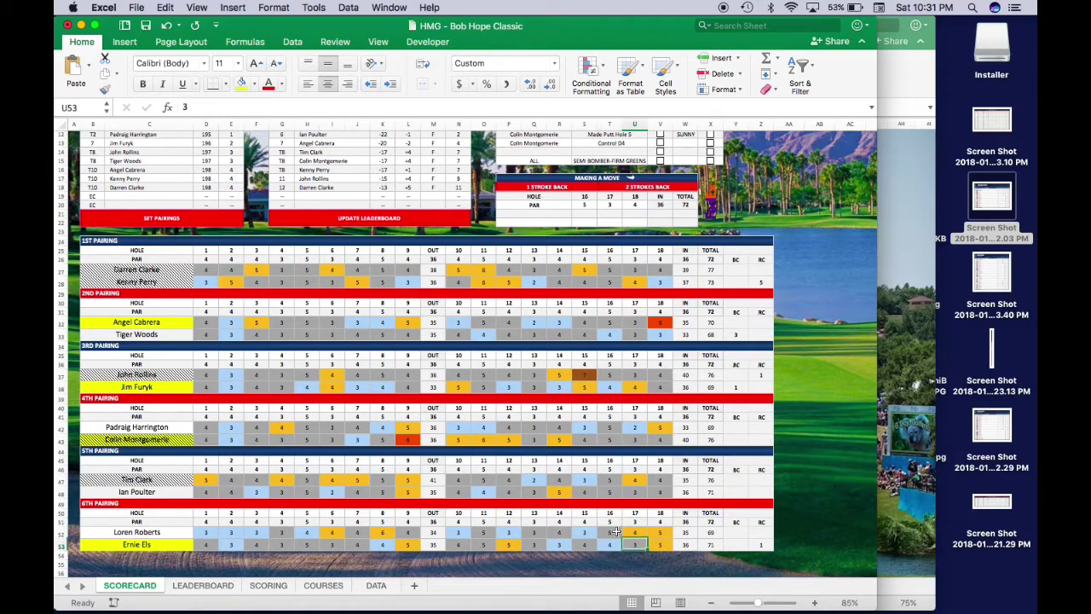
pyautogui.press('Left')
pyautogui.press('Left')
pyautogui.press('Right')
pyautogui.press('Right')
pyautogui.press('Up')
pyautogui.press('Left')
pyautogui.press('Down')
pyautogui.press('Down')
pyautogui.press('Left')
pyautogui.press('Up')
pyautogui.press('Right')
pyautogui.press('Left')
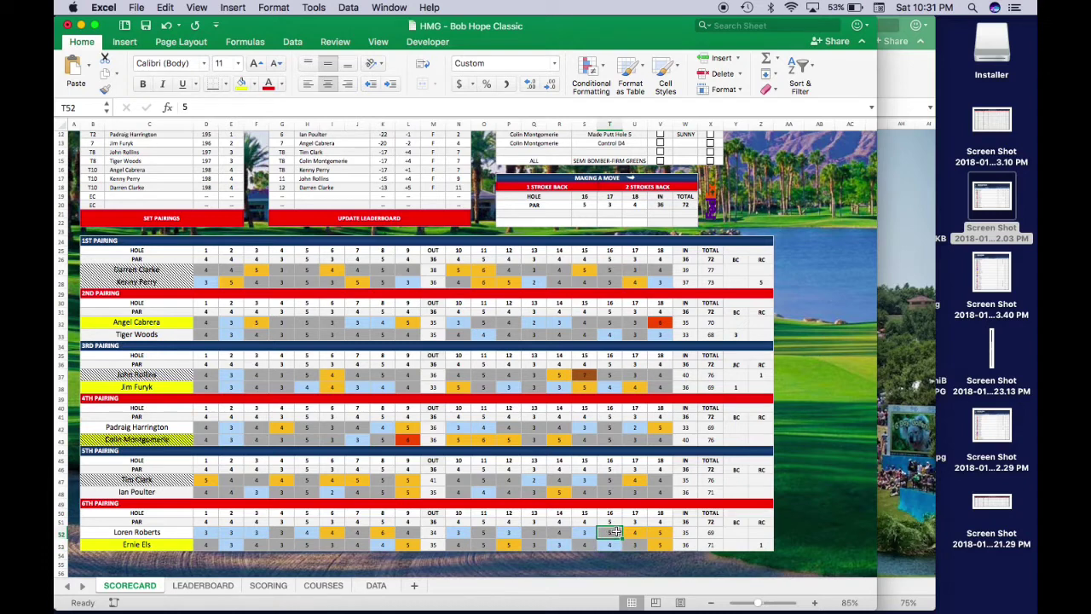
pyautogui.press('Right')
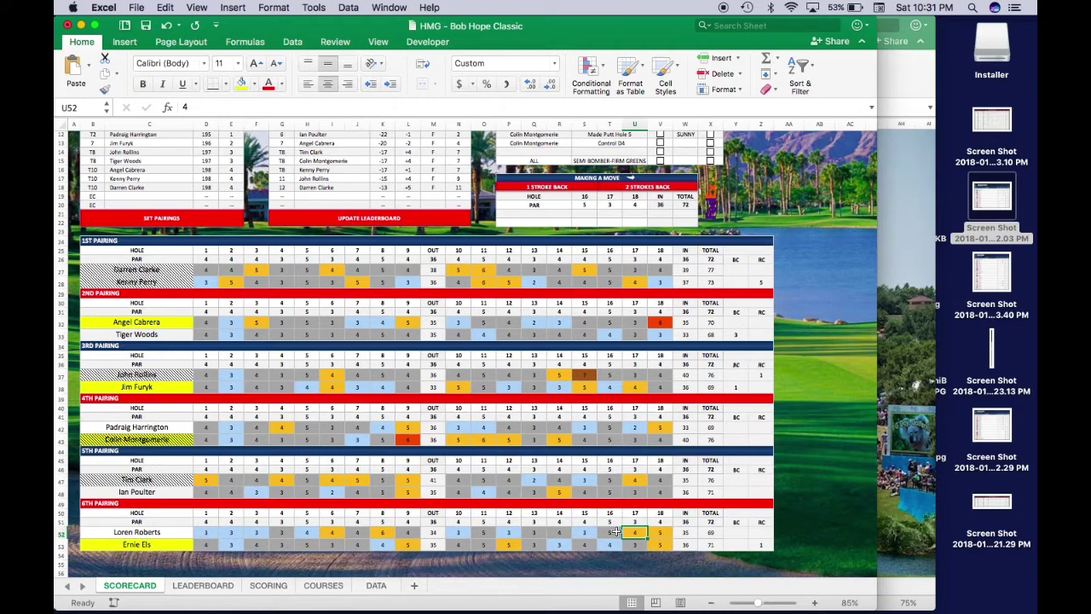
# Step: Check the hole 17 score in row 47 of the 5th pairing and the IN total in row 42 of the 4th pairing
pyautogui.press('Up')
pyautogui.press('Up')
pyautogui.press('Up')
pyautogui.press('Up')
pyautogui.press('Up')
pyautogui.press('Up')
pyautogui.press('Up')
pyautogui.press('Up')
pyautogui.press('Up')
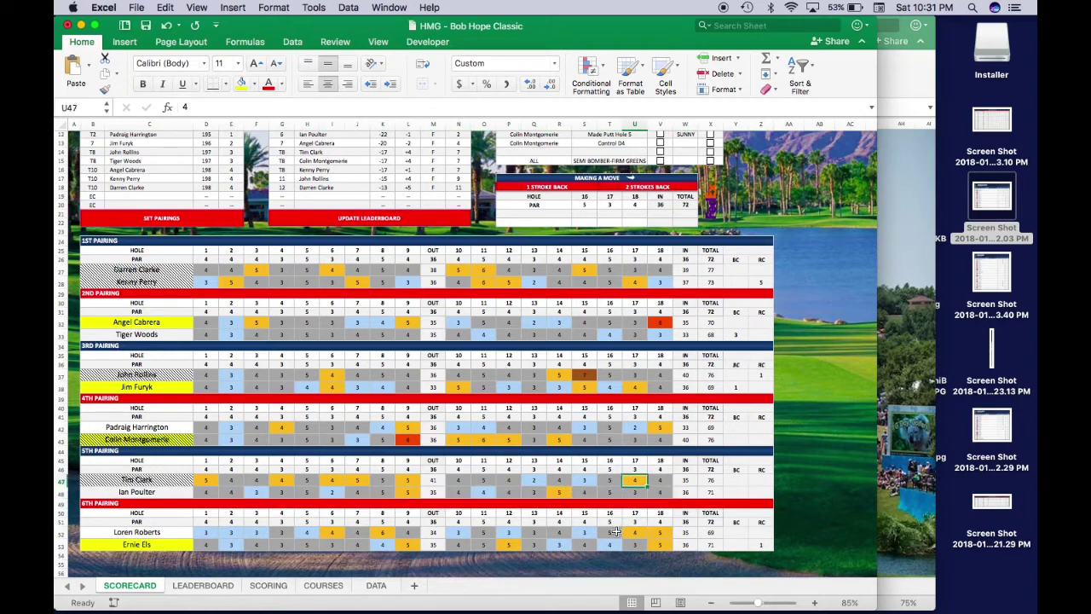
pyautogui.press('Up')
pyautogui.press('Right')
pyautogui.press('Right')
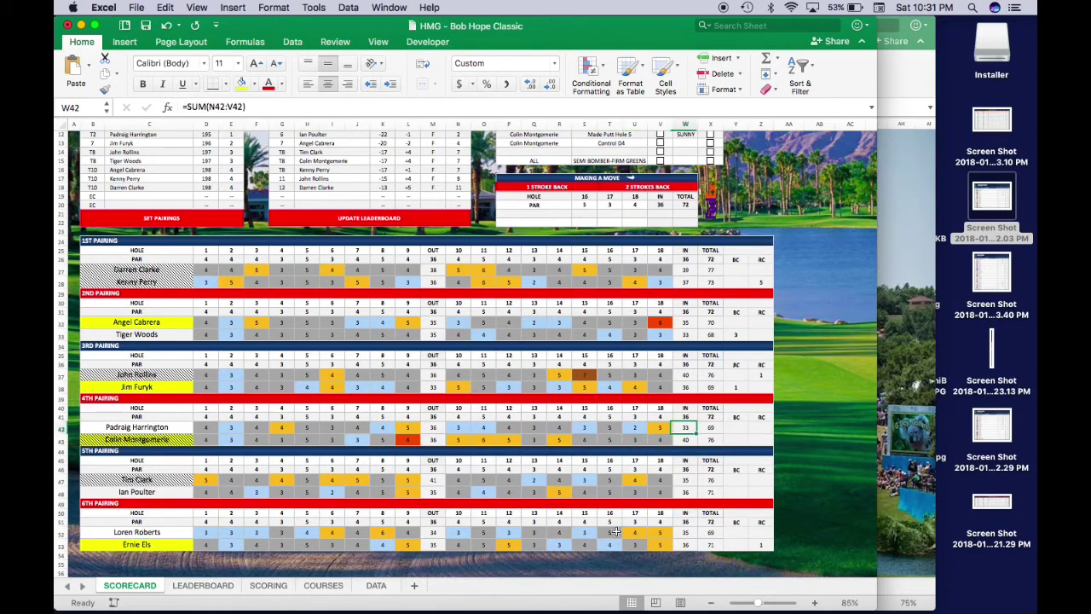
# Step: Examine the hole 18 par and the first player's hole 18 score in the 4th pairing
pyautogui.press('Left')
pyautogui.press('Up')
pyautogui.press('Up')
pyautogui.press('Right')
pyautogui.press('Right')
pyautogui.press('Right')
pyautogui.press('Right')
pyautogui.press('Right')
pyautogui.press('Left')
pyautogui.press('Left')
pyautogui.press('Left')
pyautogui.press('Left')
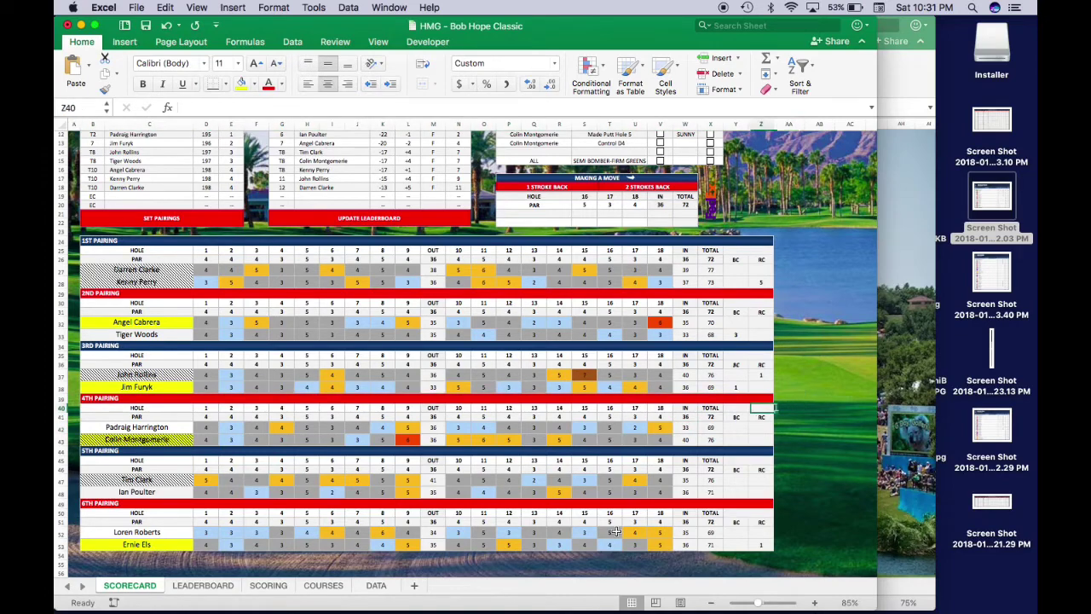
pyautogui.press('Down')
pyautogui.press('Left')
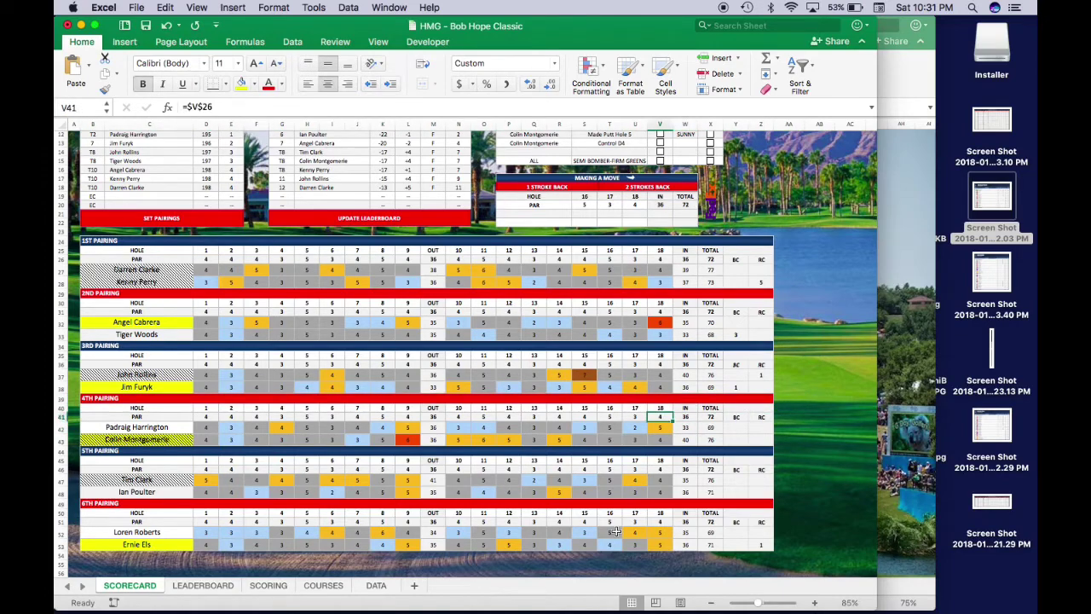
pyautogui.scroll(-1, 615, 531)
pyautogui.press('Down')
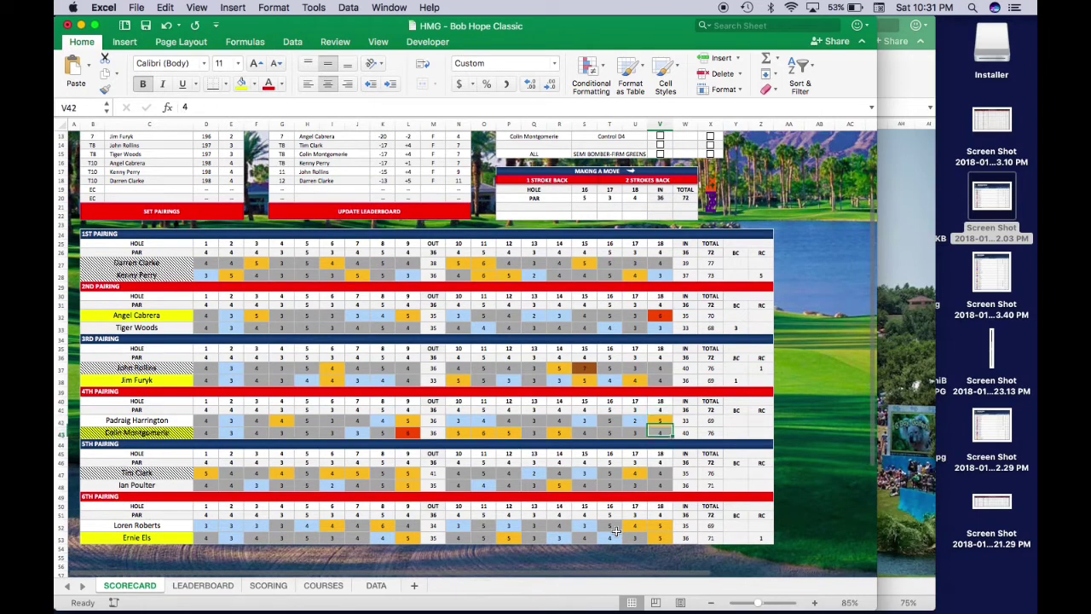
pyautogui.write('5')
pyautogui.press('Left')
pyautogui.press('Right')
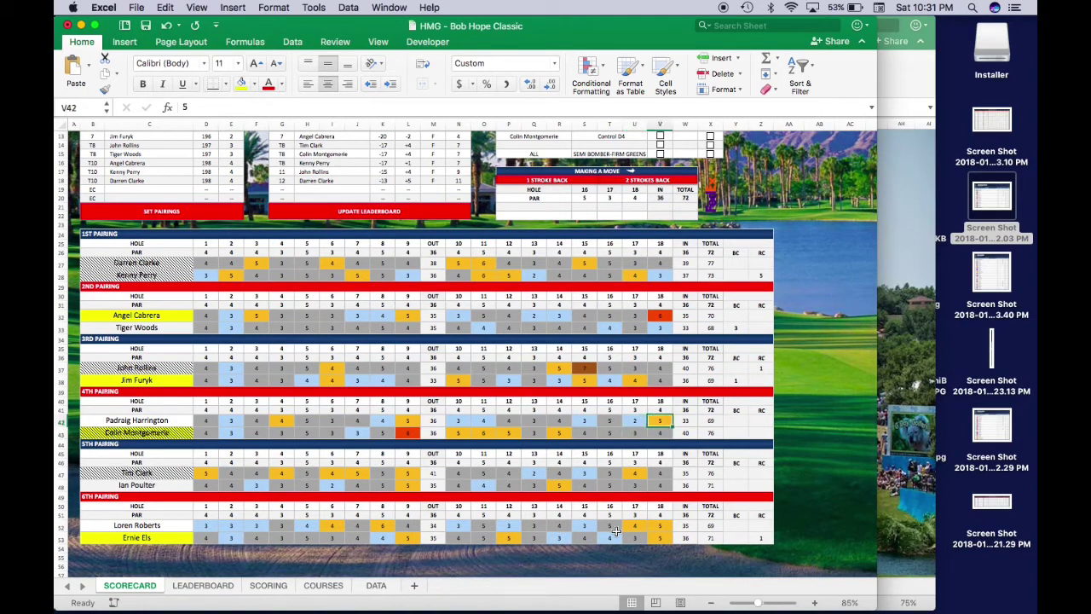
# Step: Examine the first 6th-pairing player's scores on holes 15 to 17, in row 52, ending on hole 16
pyautogui.press('Down')
pyautogui.press('Down')
pyautogui.press('Down')
pyautogui.press('Down')
pyautogui.press('Down')
pyautogui.press('Down')
pyautogui.press('Down')
pyautogui.press('Down')
pyautogui.press('Down')
pyautogui.press('Down')
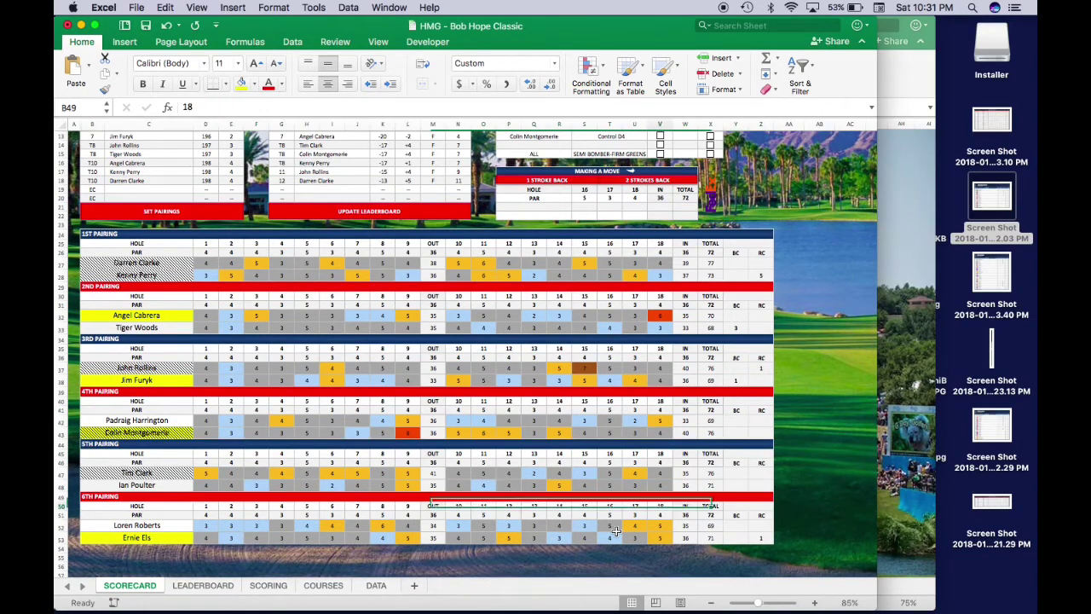
pyautogui.press('Left')
pyautogui.press('Left')
pyautogui.press('Left')
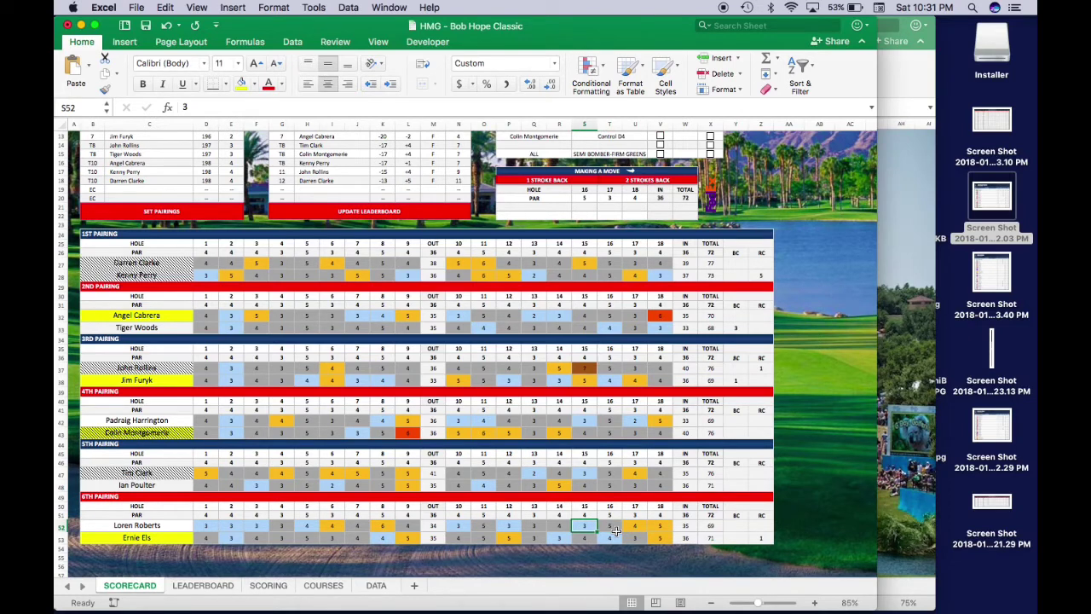
pyautogui.press('Right')
pyautogui.press('Right')
pyautogui.press('Left')
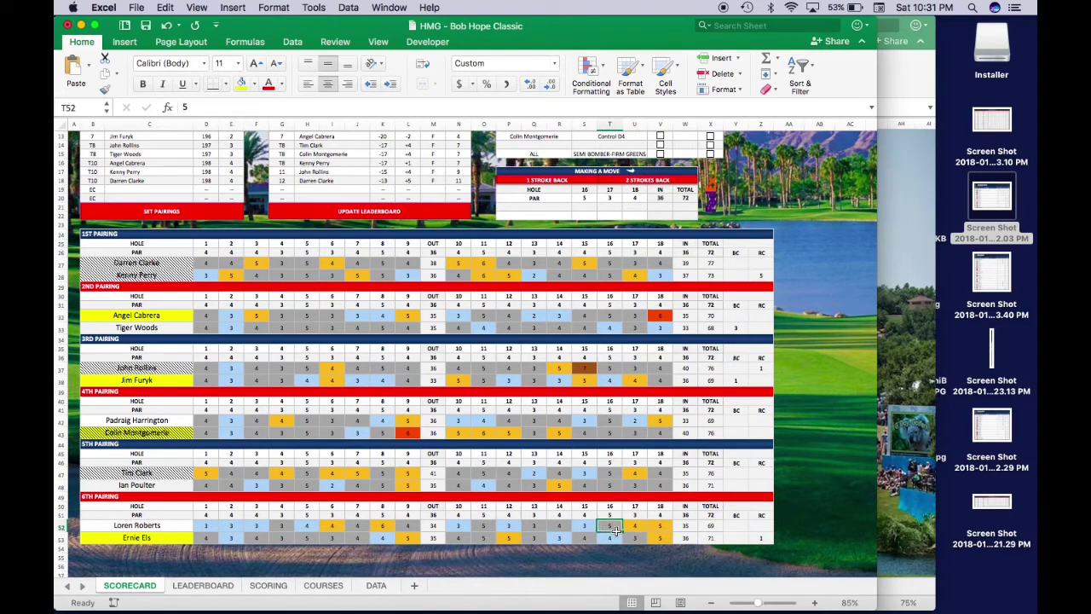
# Step: Examine the first 6th-pairing player's scores on holes 17 and 18, comparing the hole 18 score in row 52 with its par
pyautogui.press('Right')
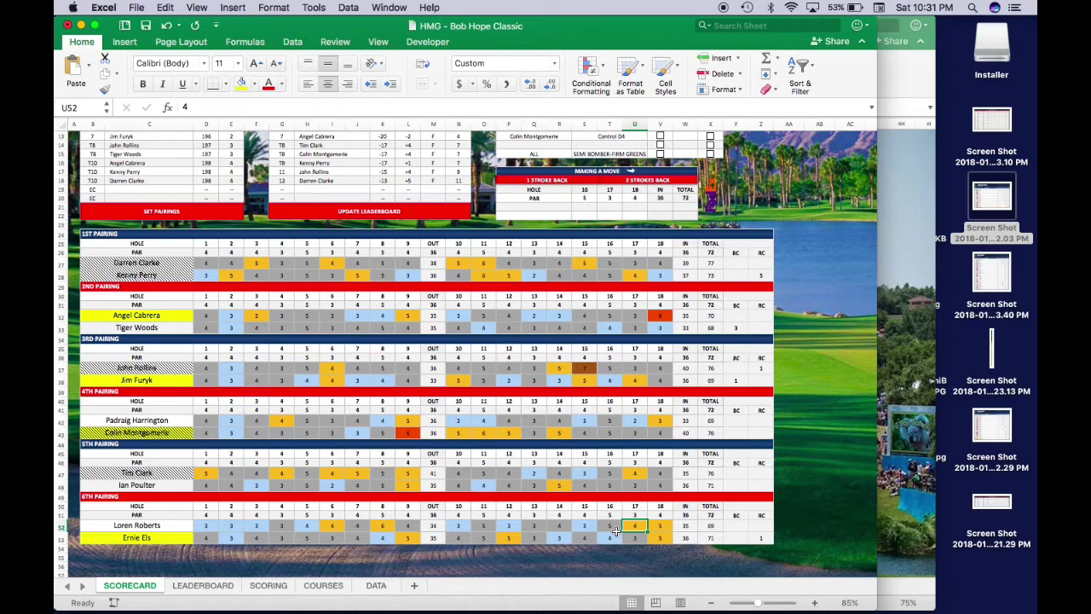
pyautogui.press('Right')
pyautogui.press('Up')
pyautogui.press('Down')
pyautogui.press('Up')
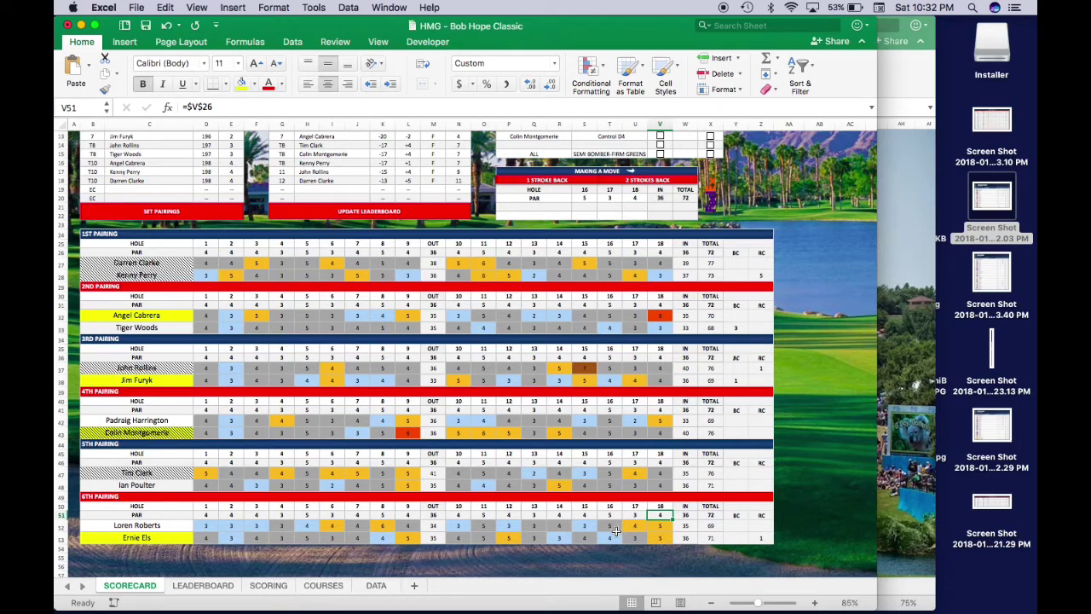
pyautogui.press('Down')
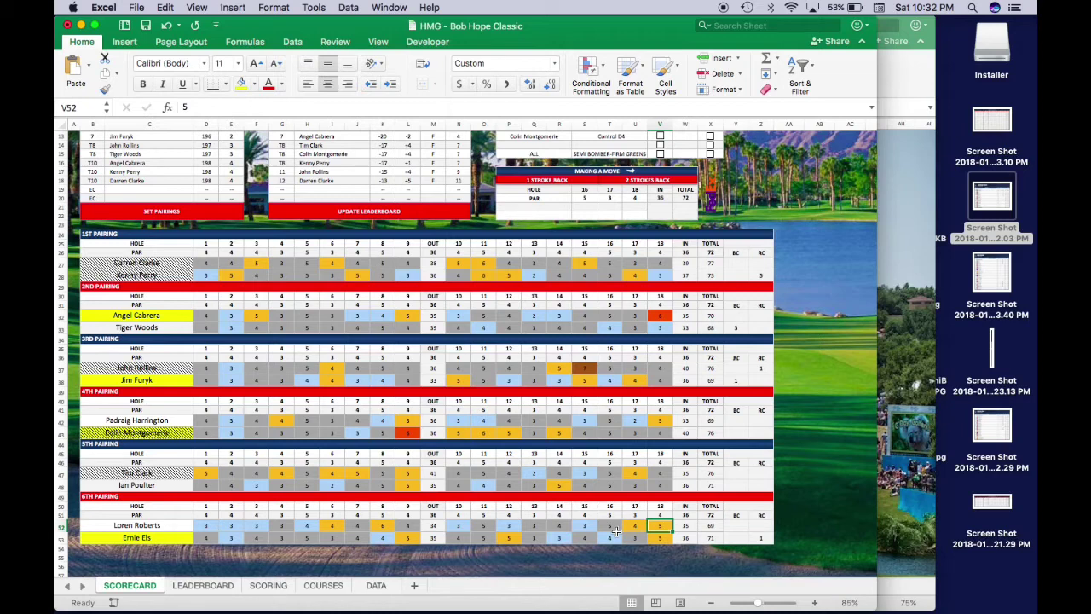
pyautogui.press('Up')
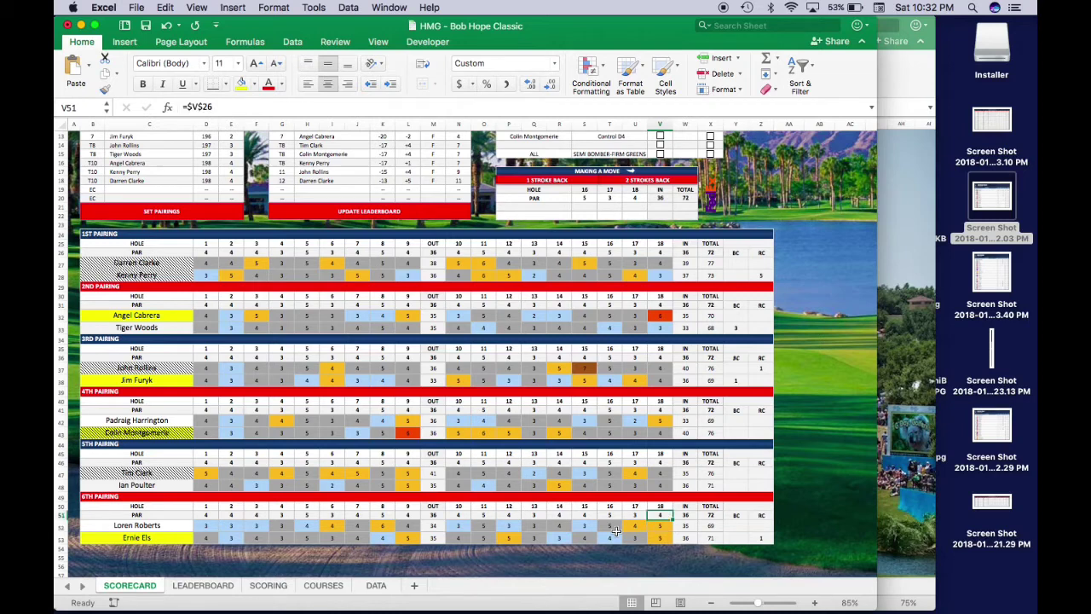
pyautogui.press('Down')
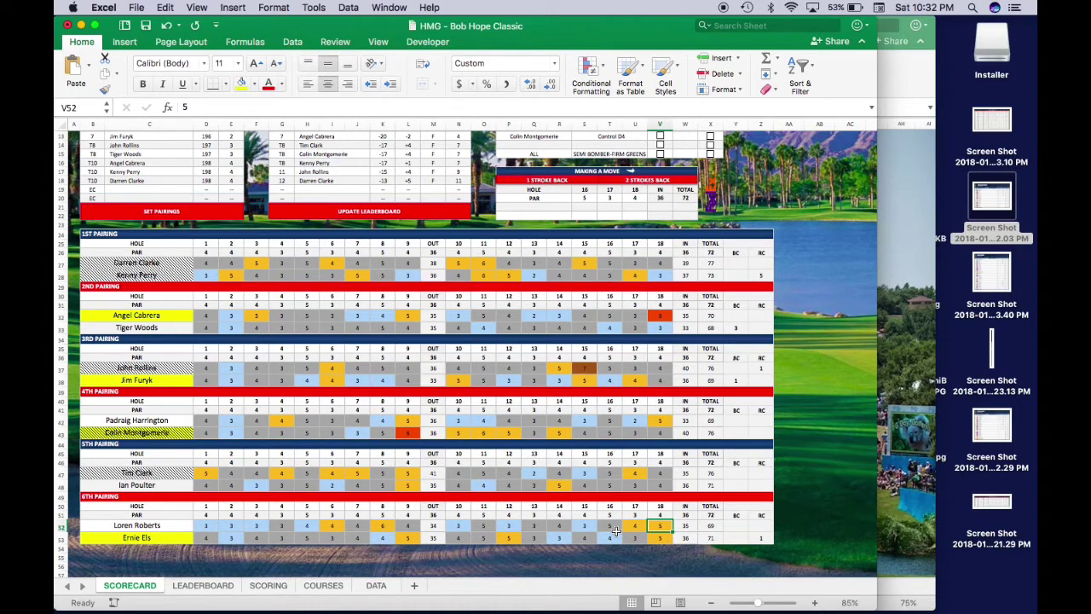
pyautogui.press('Up')
pyautogui.press('Down')
pyautogui.press('Up')
pyautogui.press('Down')
# Step: Check the second 6th-pairing player's hole 18 score in row 53 of the scorecard
pyautogui.scroll(5, 616, 530)
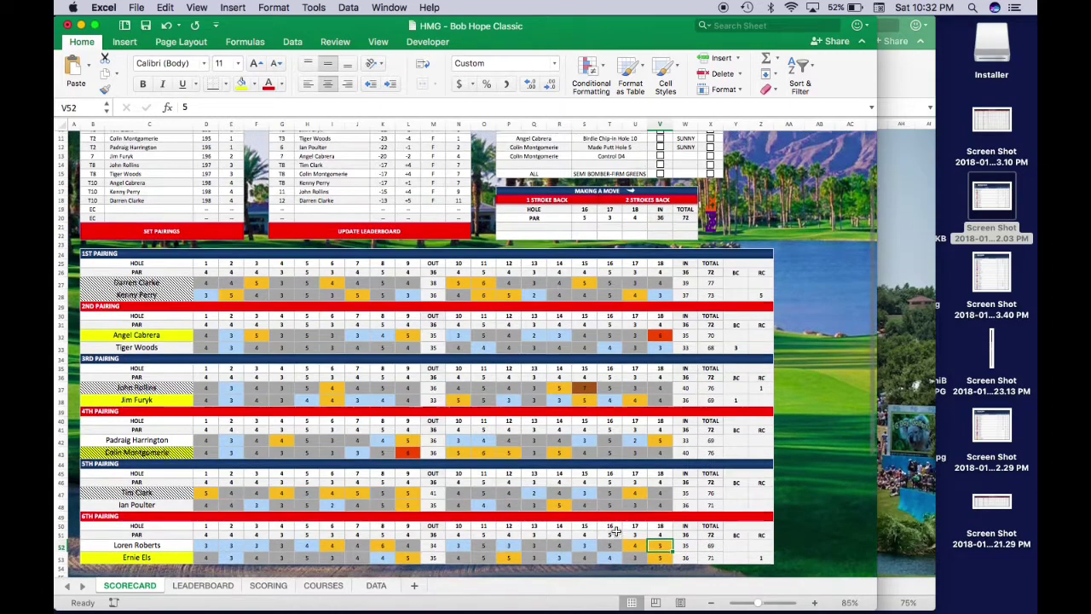
pyautogui.scroll(-5, 615, 530)
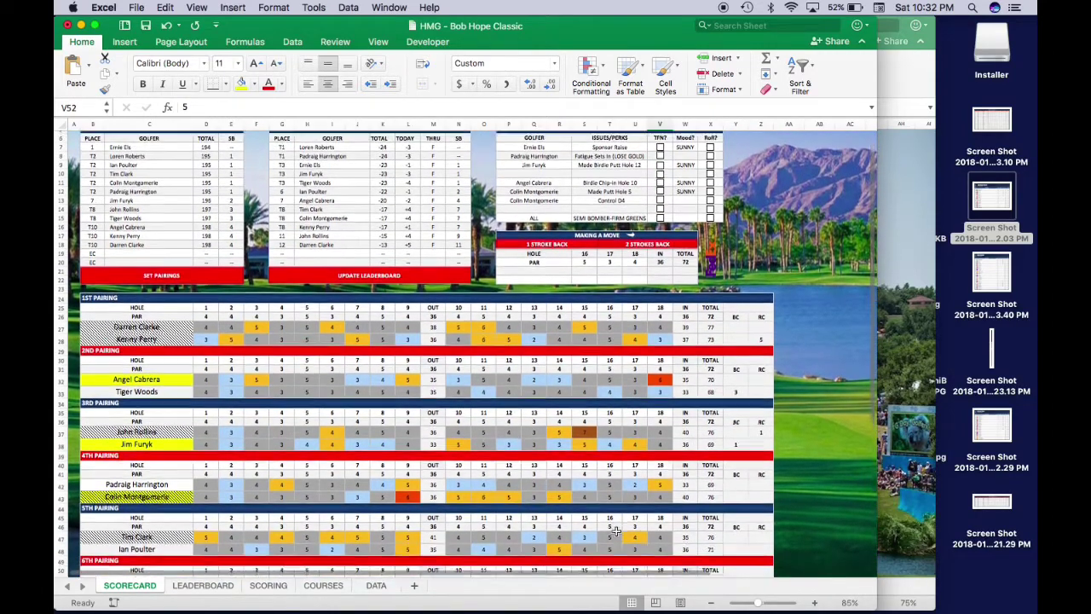
pyautogui.press('Down')
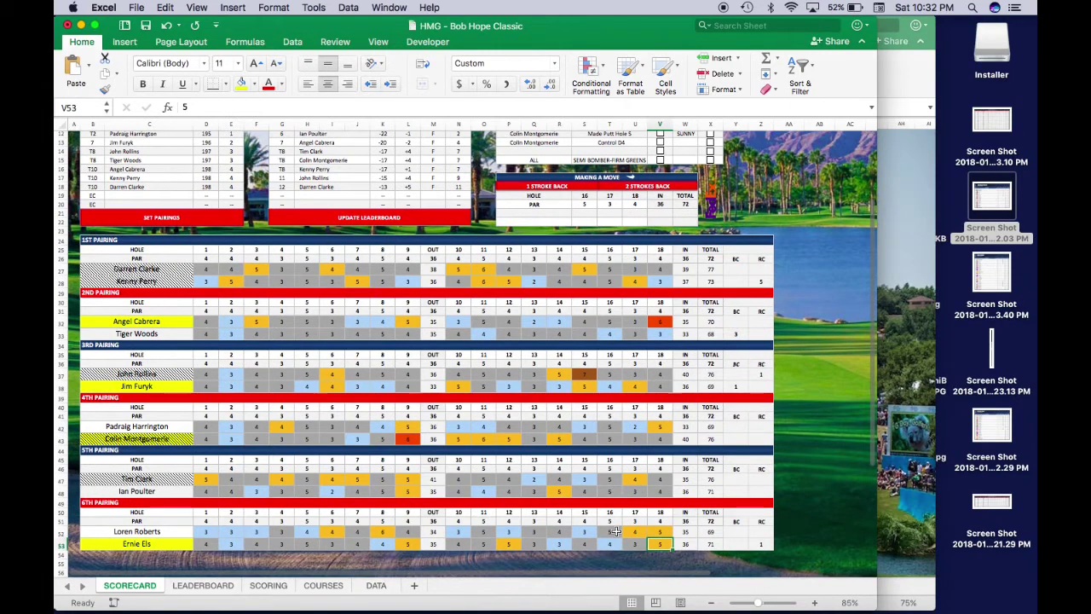
pyautogui.press('Left')
pyautogui.press('Right')
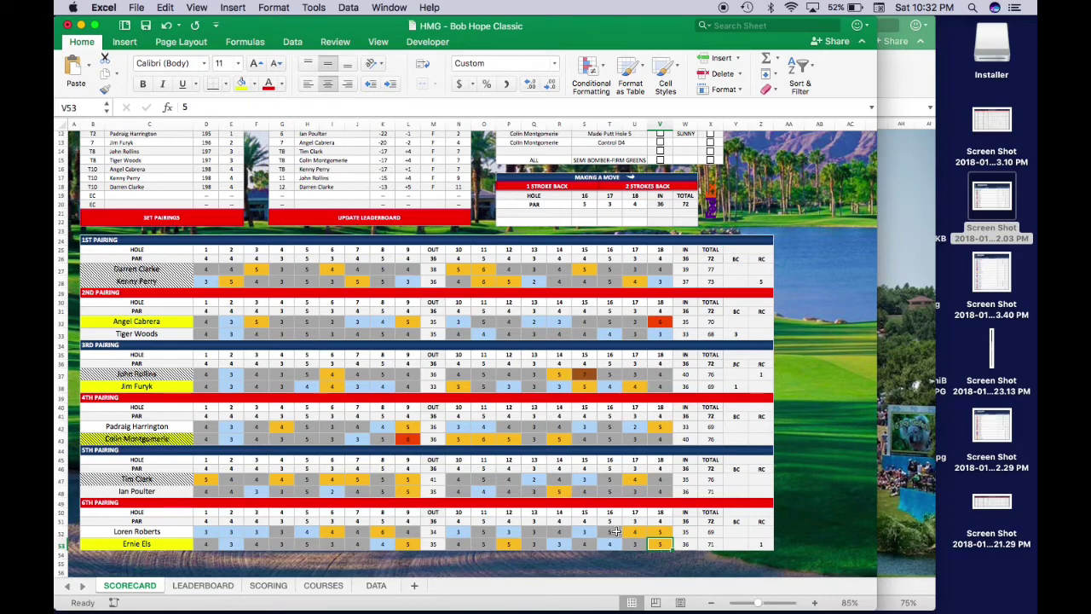
# Step: Look over the upper part of the scorecard with its live leaderboard and open the Bob Hope Classic's LEADERBOARD sheet
pyautogui.scroll(5, 615, 531)
pyautogui.scroll(1, 615, 530)
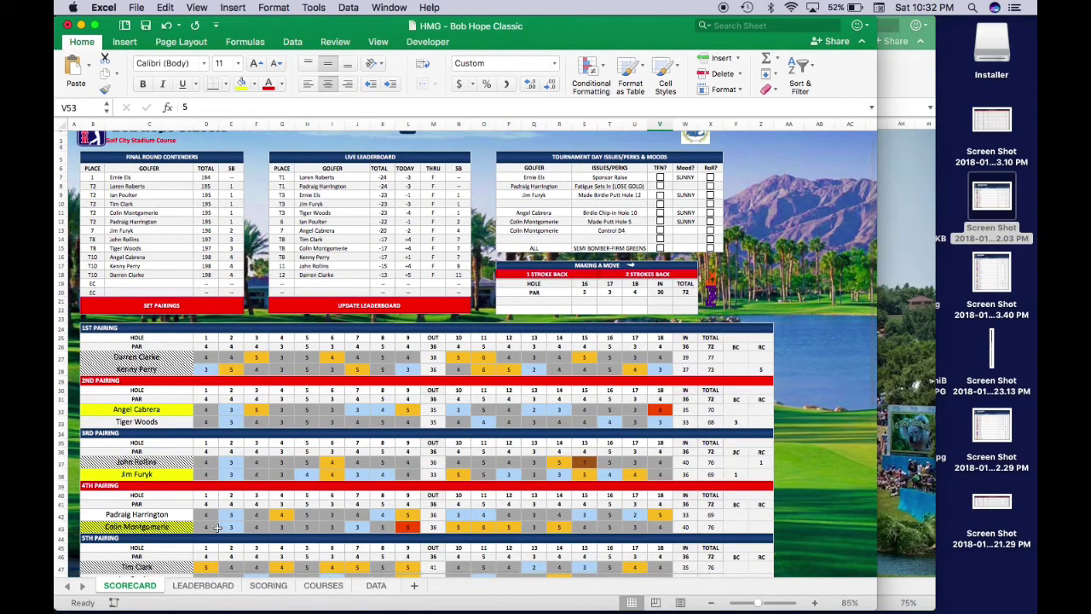
pyautogui.click(207, 586)
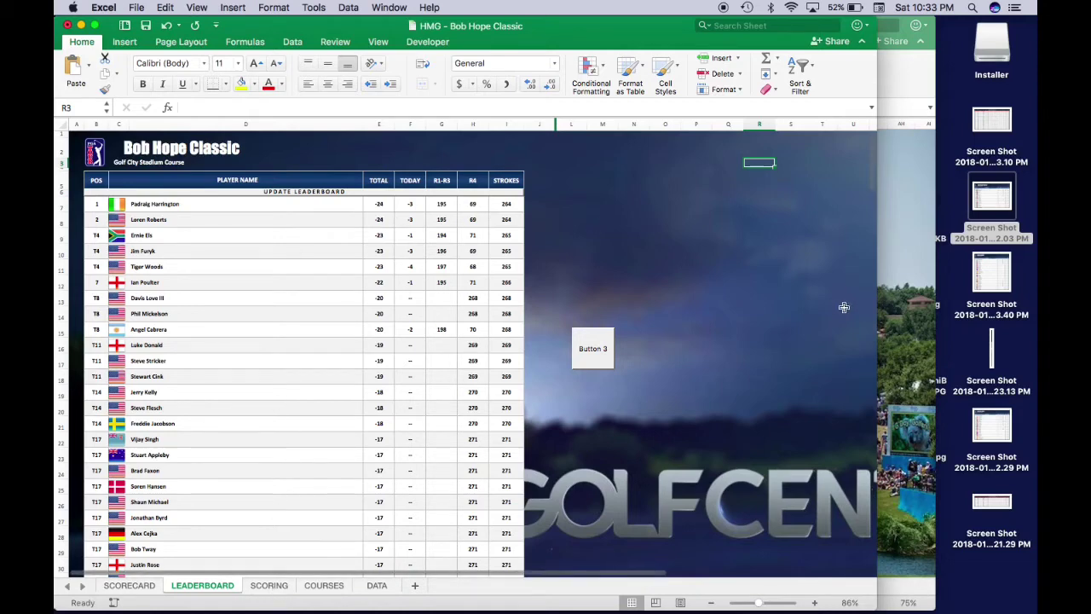
# Step: Switch to the FedEx Leaderboard workbook to view the PGA 2018-2019 season standings
pyautogui.moveTo(451, 601)
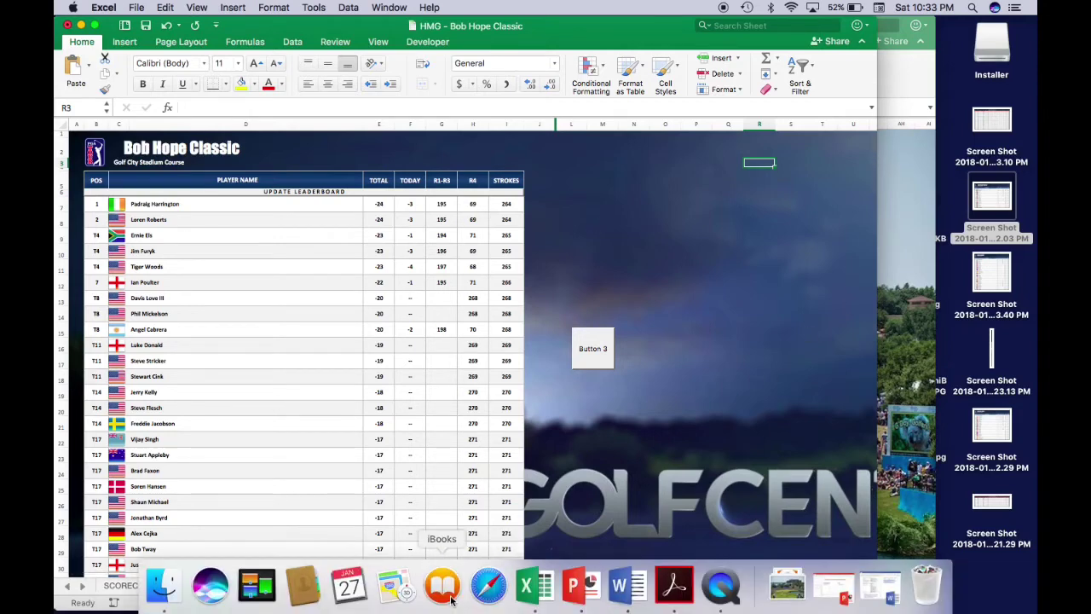
pyautogui.rightClick(529, 599)
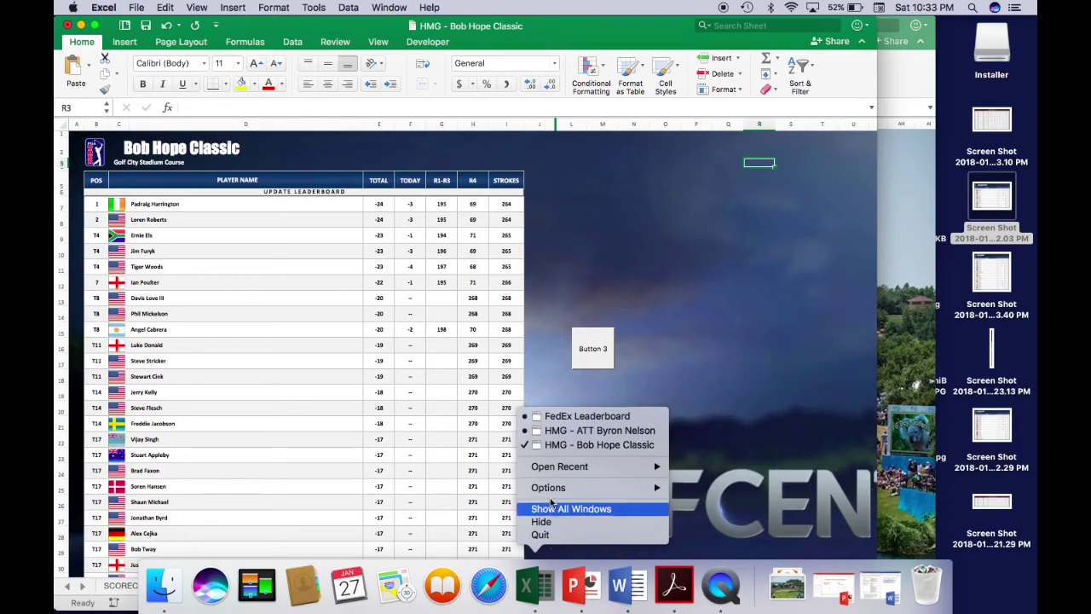
pyautogui.click(588, 416)
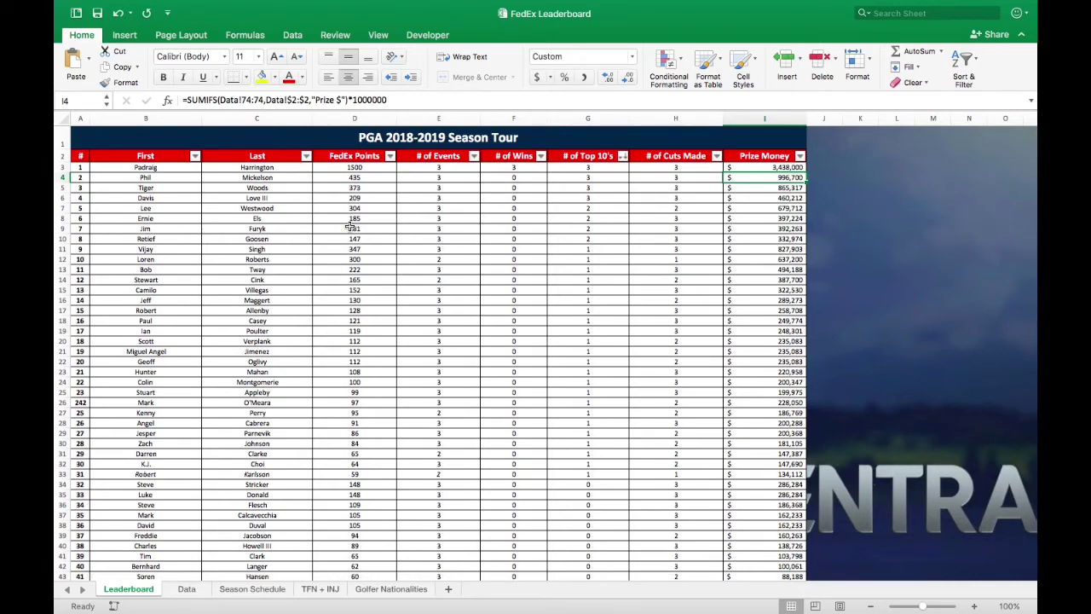
# Step: Look over the Season Schedule and the tournament results on the Data sheet, ending on the season Leaderboard sheet
pyautogui.moveTo(513, 606)
pyautogui.moveTo(376, 609)
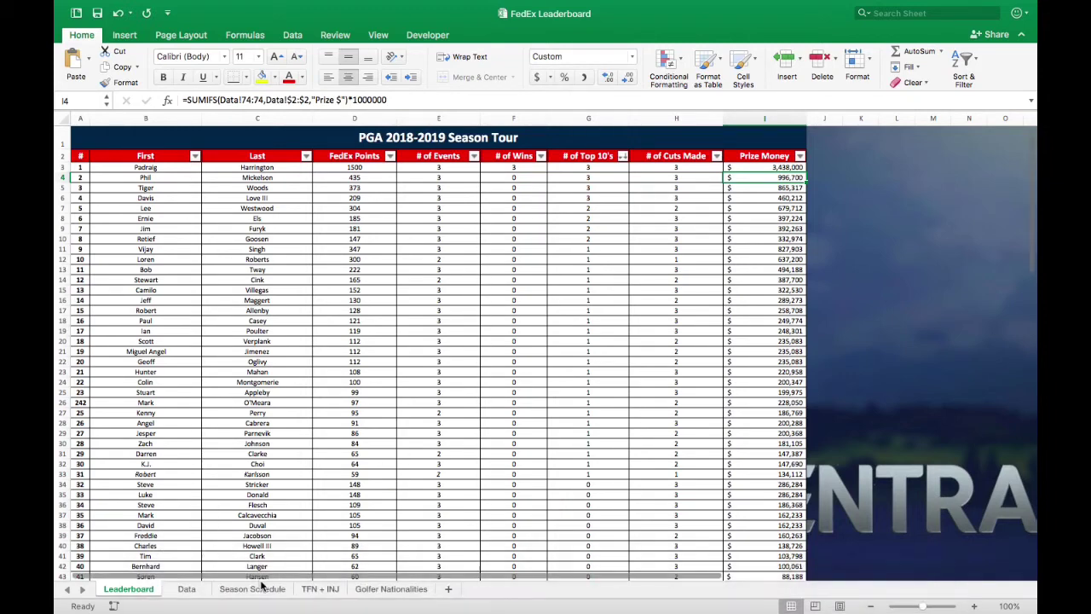
pyautogui.click(231, 593)
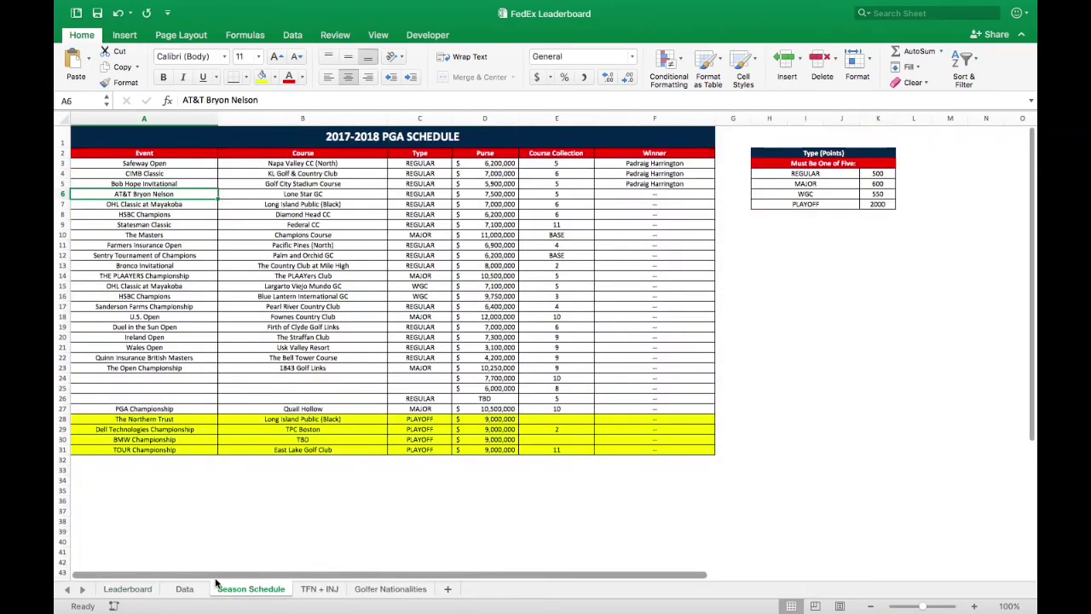
pyautogui.click(202, 592)
pyautogui.scroll(20, 463, 346)
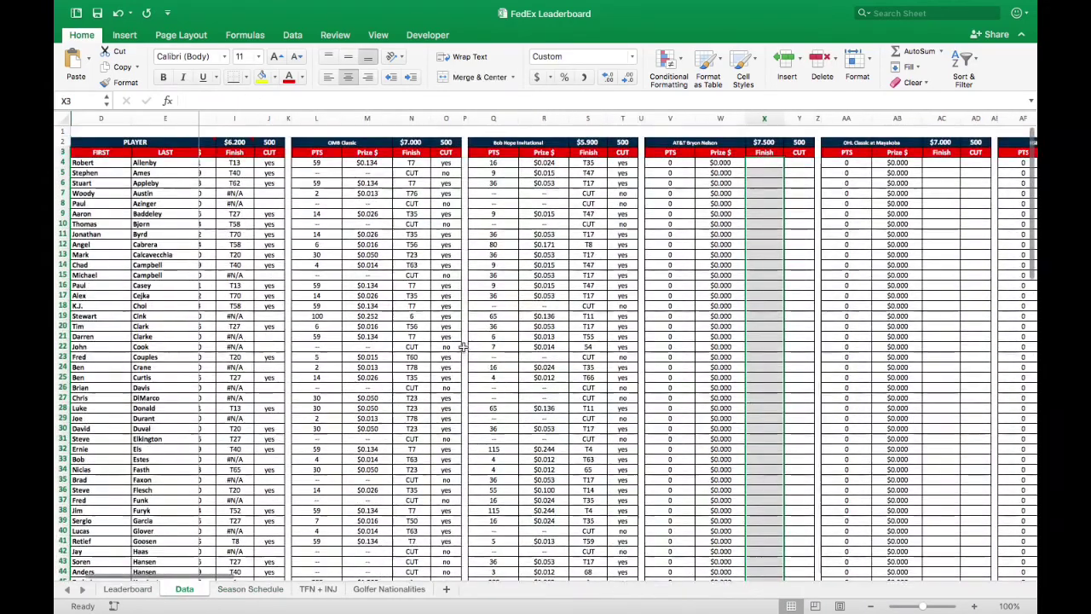
pyautogui.hscroll(-5, 511, 351)
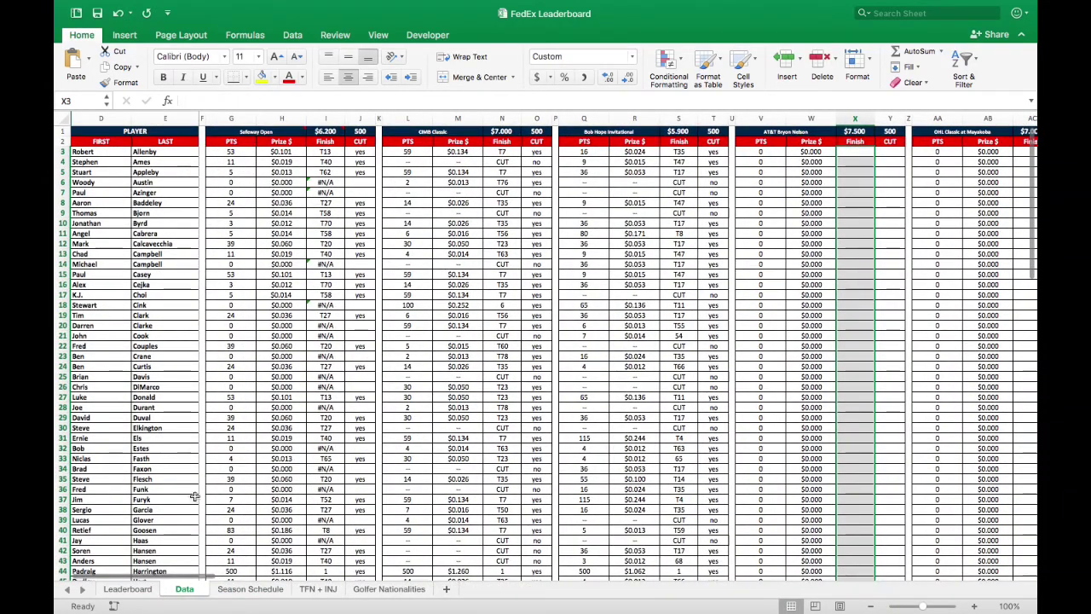
pyautogui.click(141, 590)
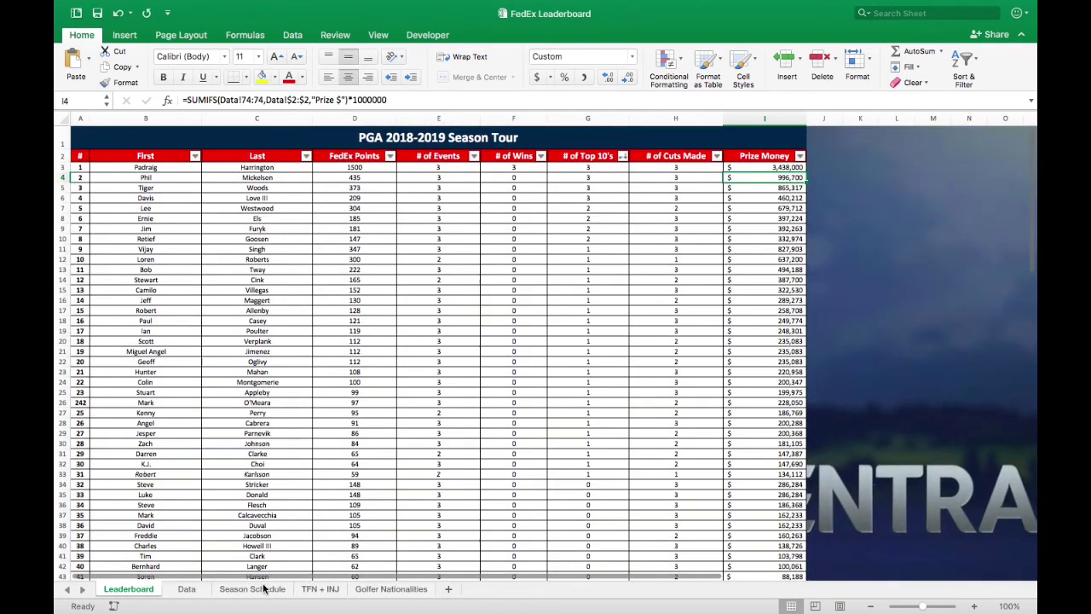
# Step: Examine the AT&T Bryon Nelson row of the Season Schedule across its course, type, purse, course collection and winner
pyautogui.click(261, 588)
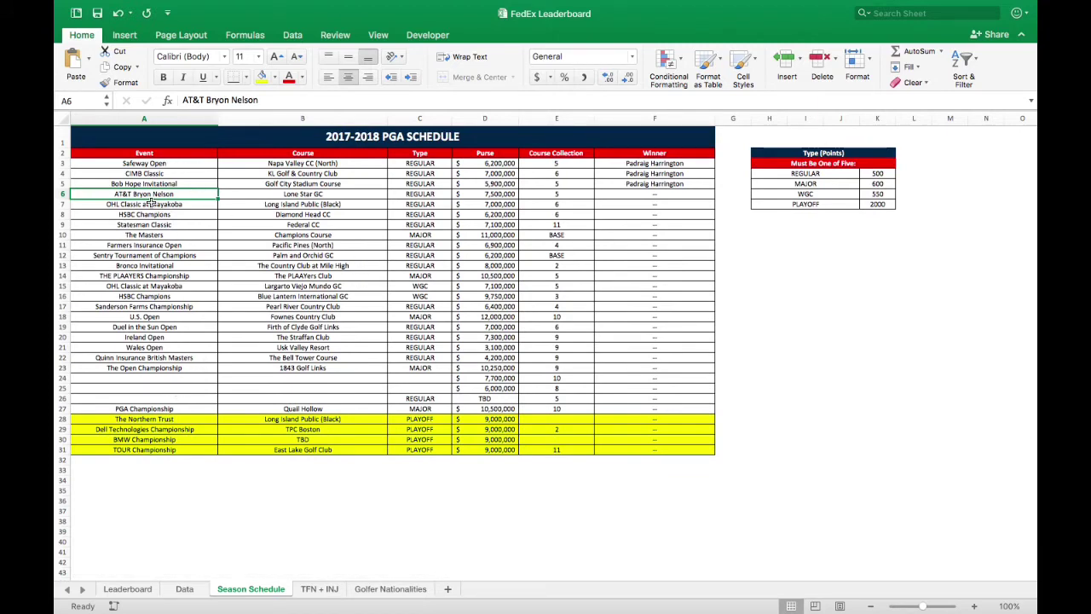
pyautogui.press('Right')
pyautogui.press('Left')
pyautogui.press('Right')
pyautogui.press('Right')
pyautogui.press('Right')
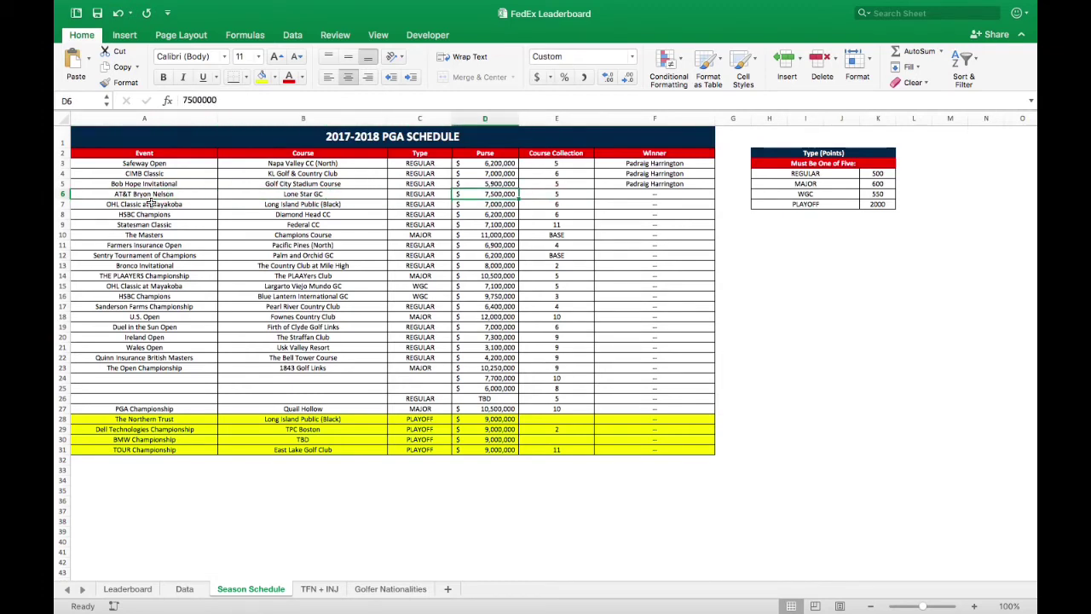
pyautogui.press('Right')
pyautogui.press('Left')
pyautogui.press('Right')
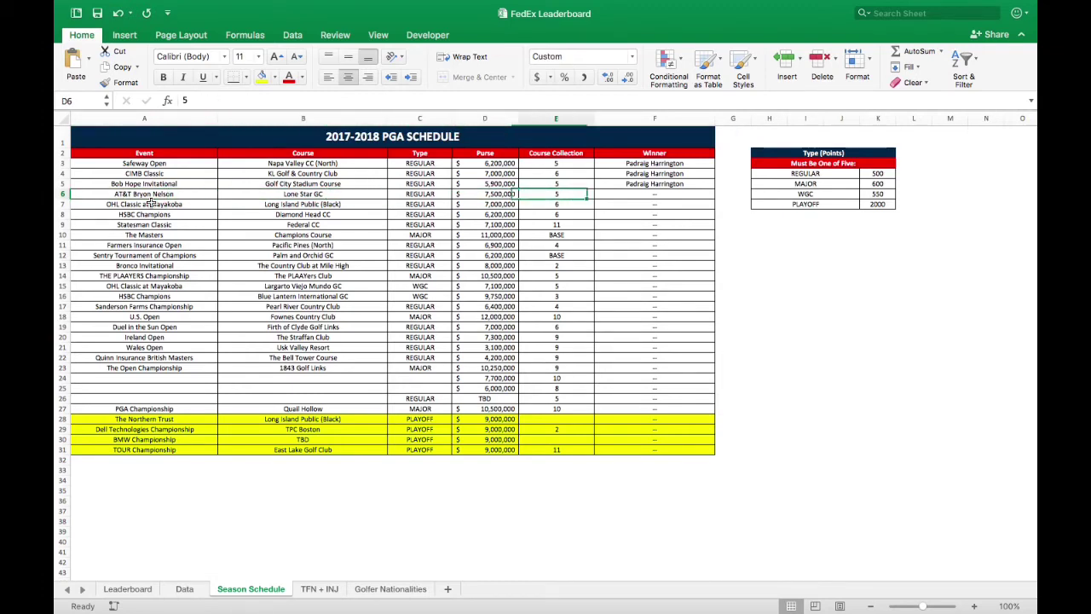
pyautogui.press('Left')
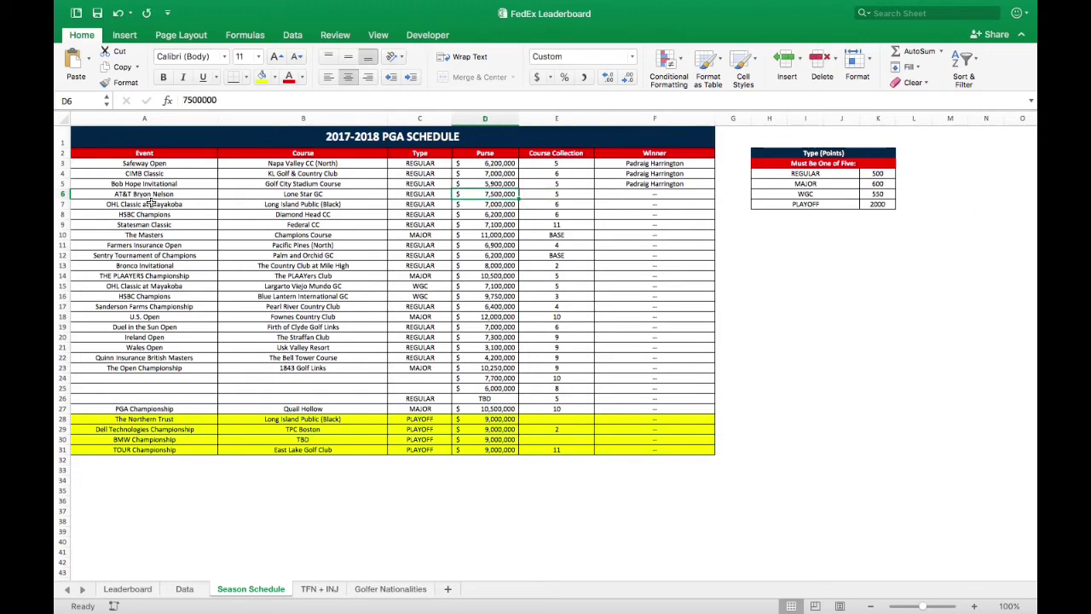
pyautogui.press('Right')
pyautogui.press('Right')
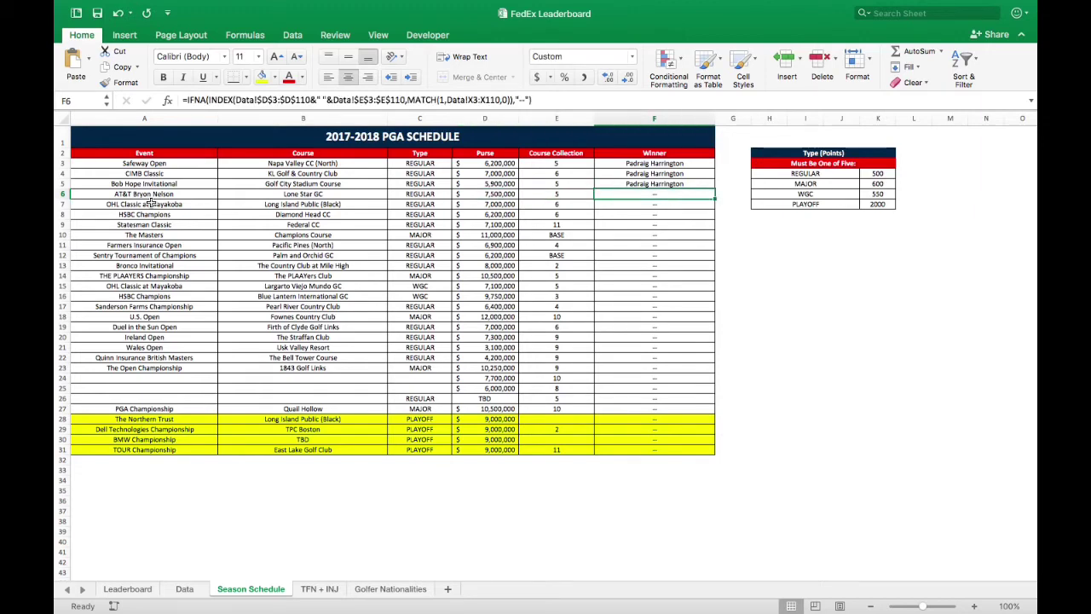
pyautogui.press('Up')
pyautogui.press('Down')
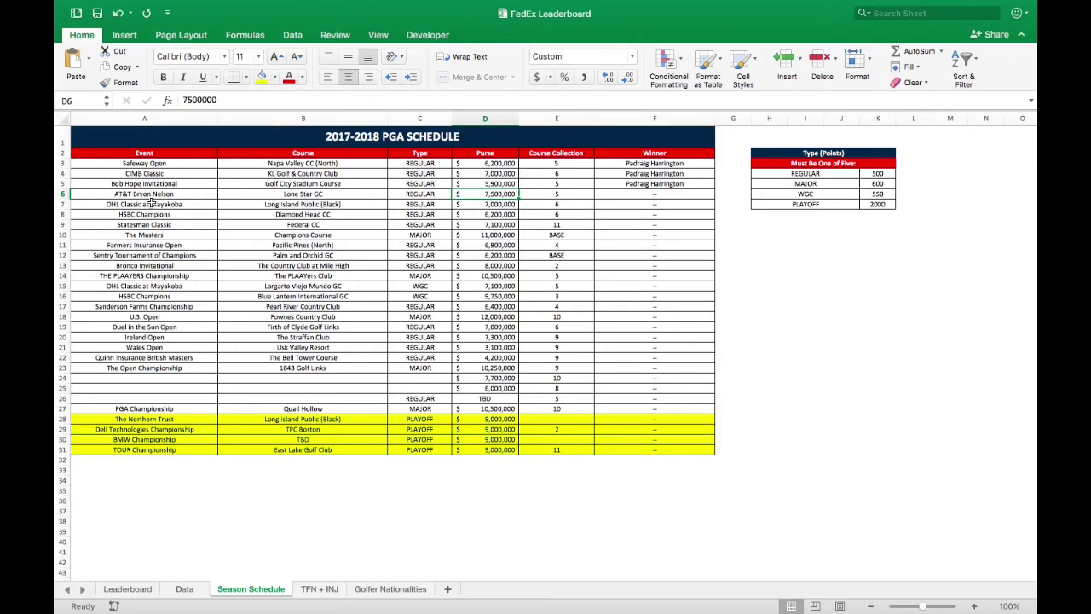
# Step: Examine the OHL Classic at Mayakoba's course, type and purse in row 7 of the schedule
pyautogui.press('Down')
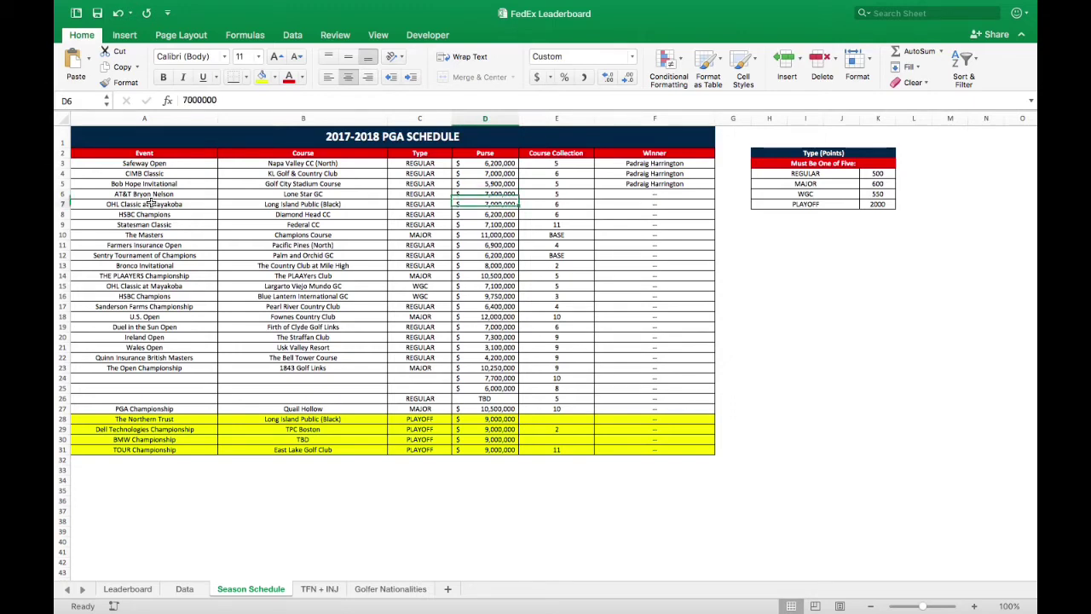
pyautogui.press('Left')
pyautogui.press('Down')
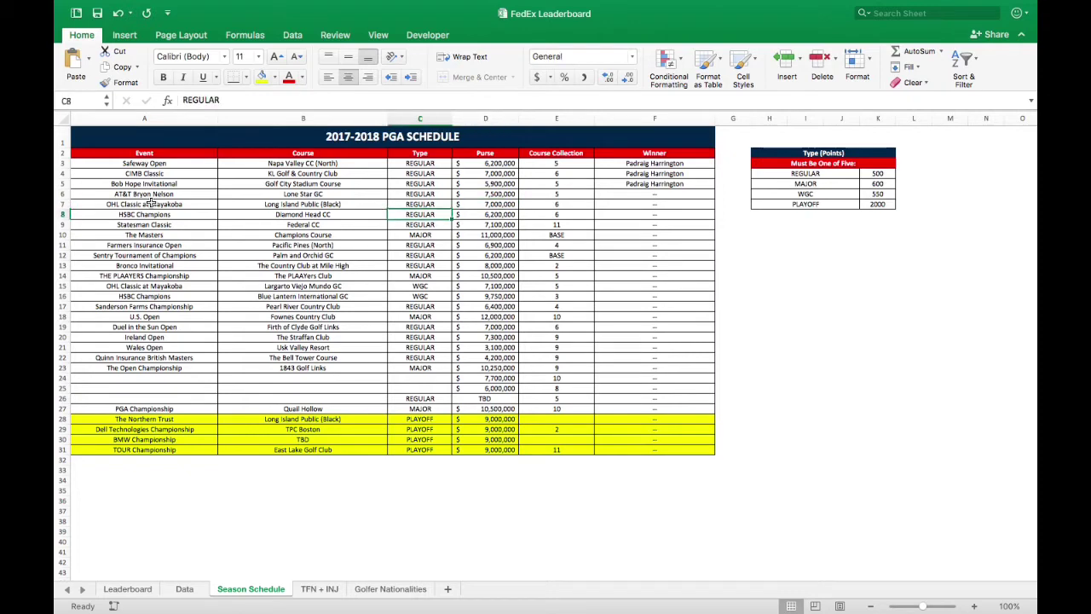
pyautogui.press('Up')
pyautogui.press('Left')
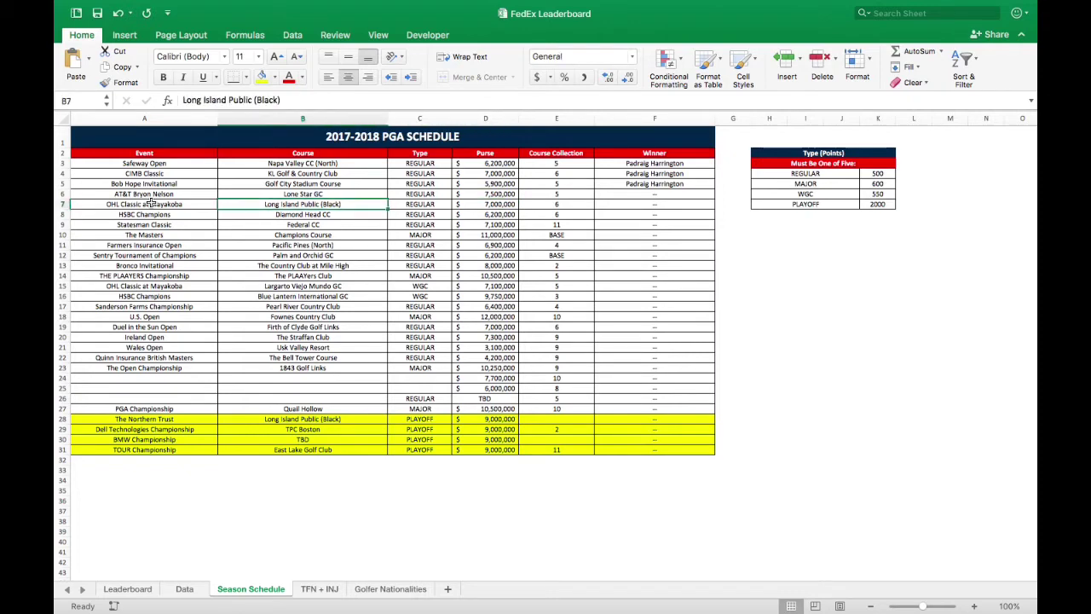
pyautogui.press('Right')
pyautogui.press('Right')
# Step: Examine the HSBC Champions, Statesman Classic and The Masters entries in rows 8 to 10, ending on the AT&T Bryon Nelson's type
pyautogui.press('Down')
pyautogui.press('Left')
pyautogui.press('Left')
pyautogui.press('Down')
pyautogui.press('Right')
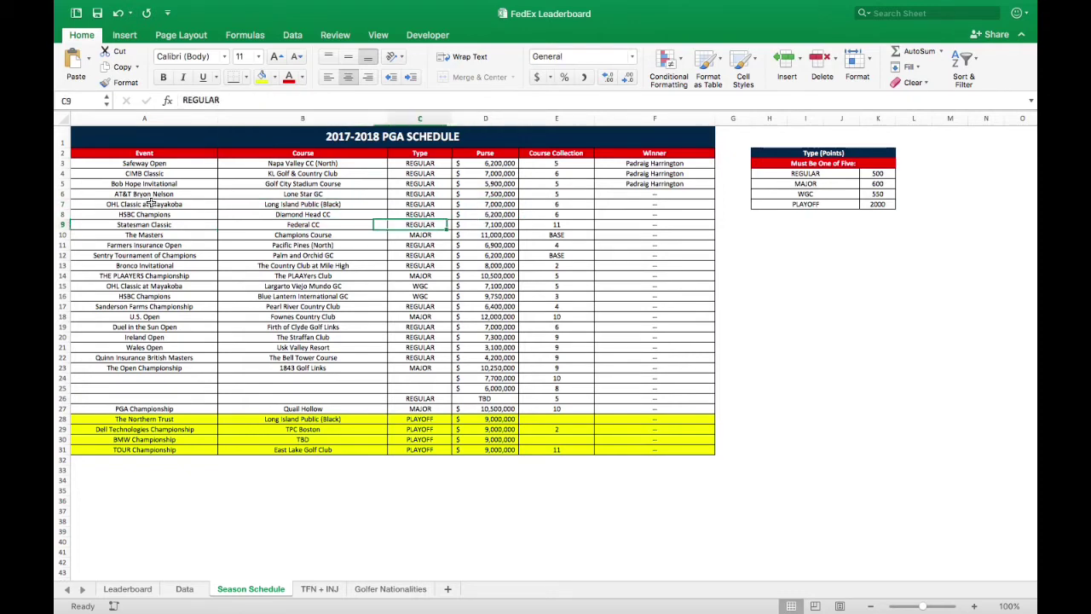
pyautogui.press('Down')
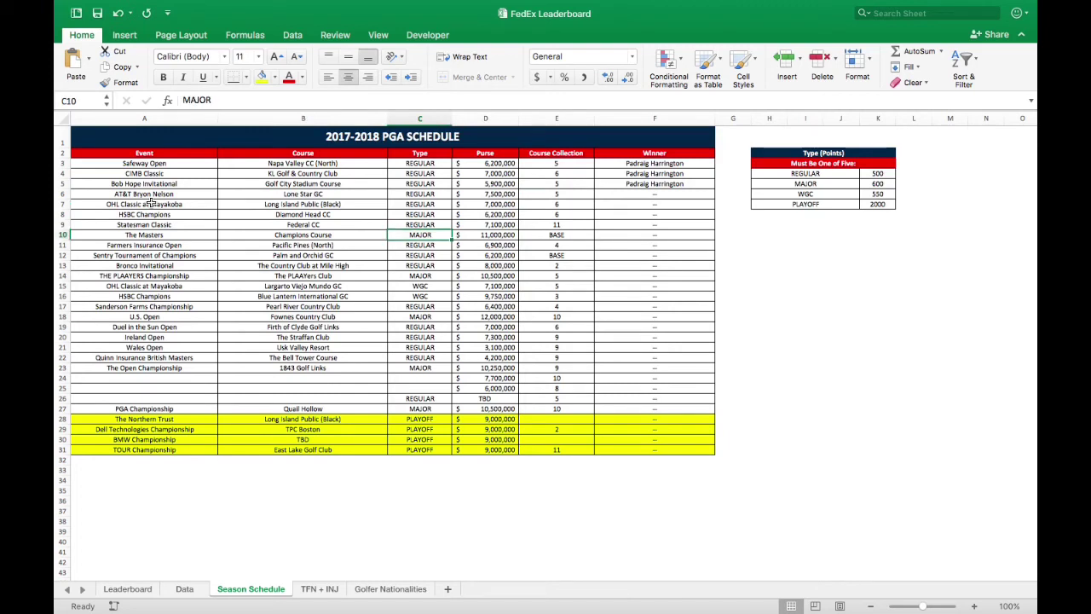
pyautogui.press('Up')
pyautogui.press('Up')
pyautogui.press('Up')
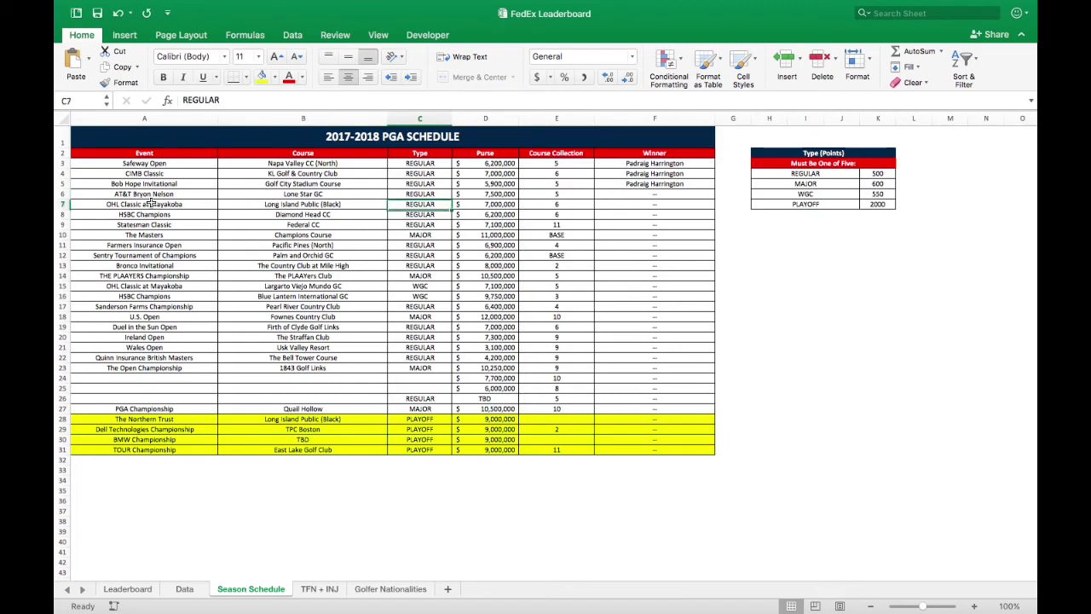
pyautogui.press('Up')
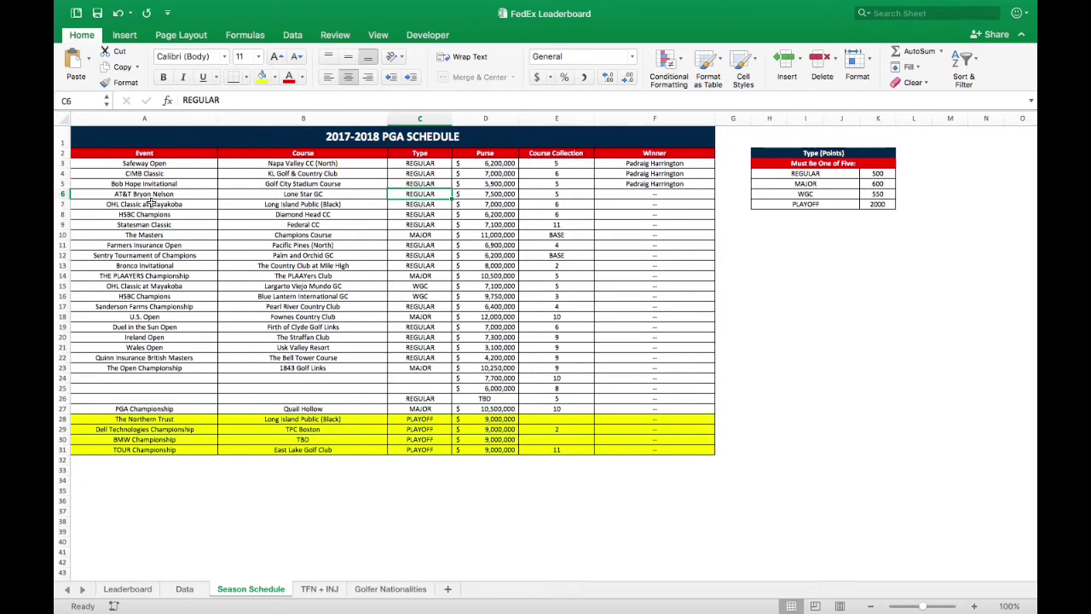
# Step: Examine The Masters' event, course and type in row 10, continuing to the types of the two events below it
pyautogui.press('Down')
pyautogui.press('Down')
pyautogui.press('Down')
pyautogui.press('Down')
pyautogui.press('Left')
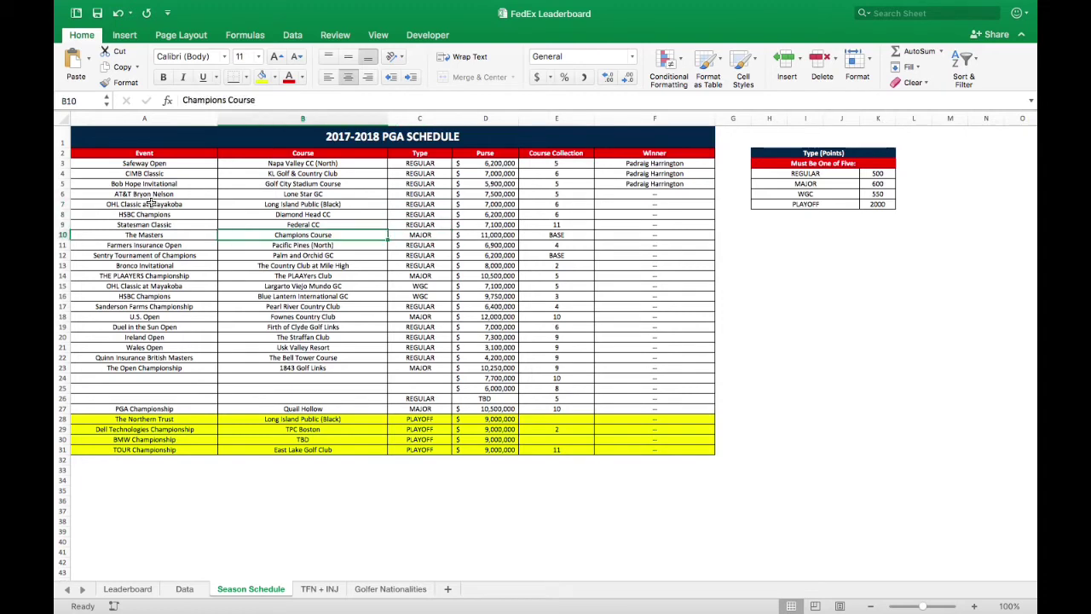
pyautogui.press('Left')
pyautogui.press('Right')
pyautogui.press('Right')
pyautogui.press('Down')
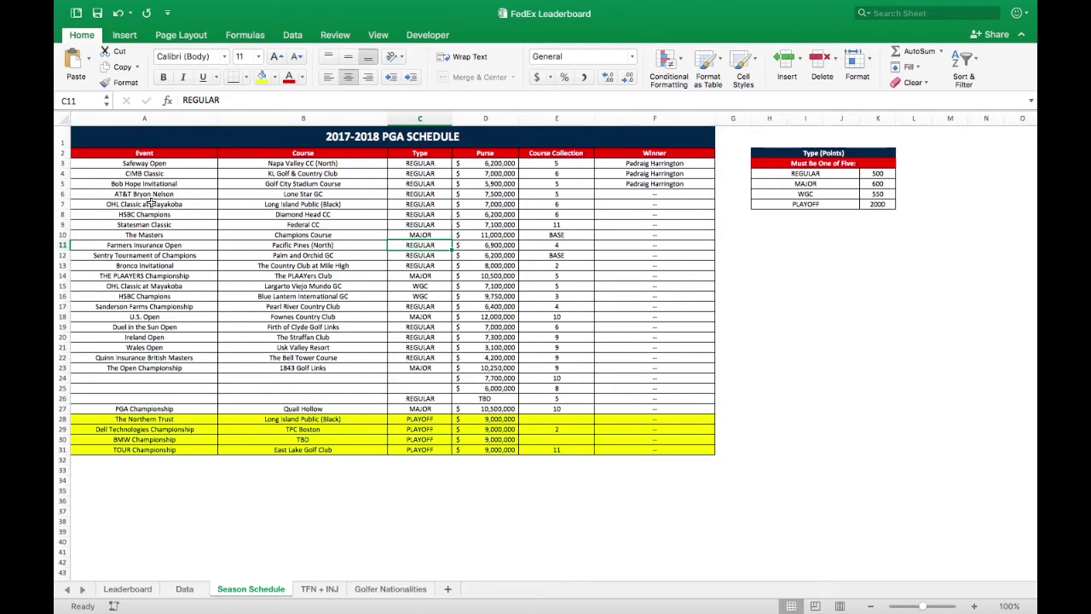
pyautogui.press('Down')
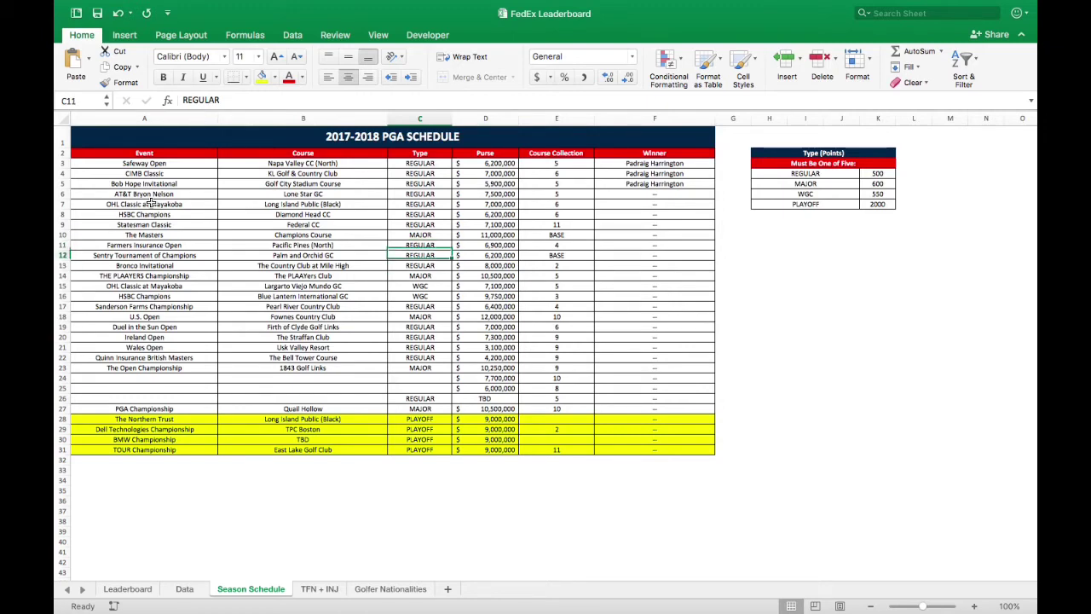
# Step: Examine the types of the Sentry Tournament of Champions, Bronco Invitational and THE PLAAYERS Championship, continuing to the OHL Classic in row 15
pyautogui.press('Down')
pyautogui.press('Down')
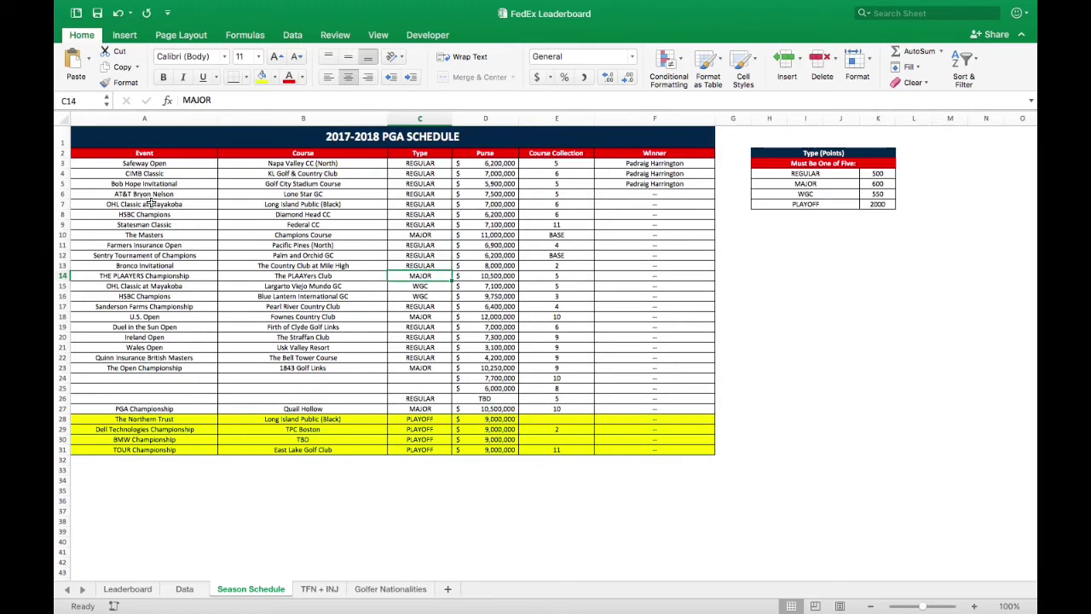
pyautogui.press('Up')
pyautogui.press('Up')
pyautogui.press('Up')
pyautogui.press('Down')
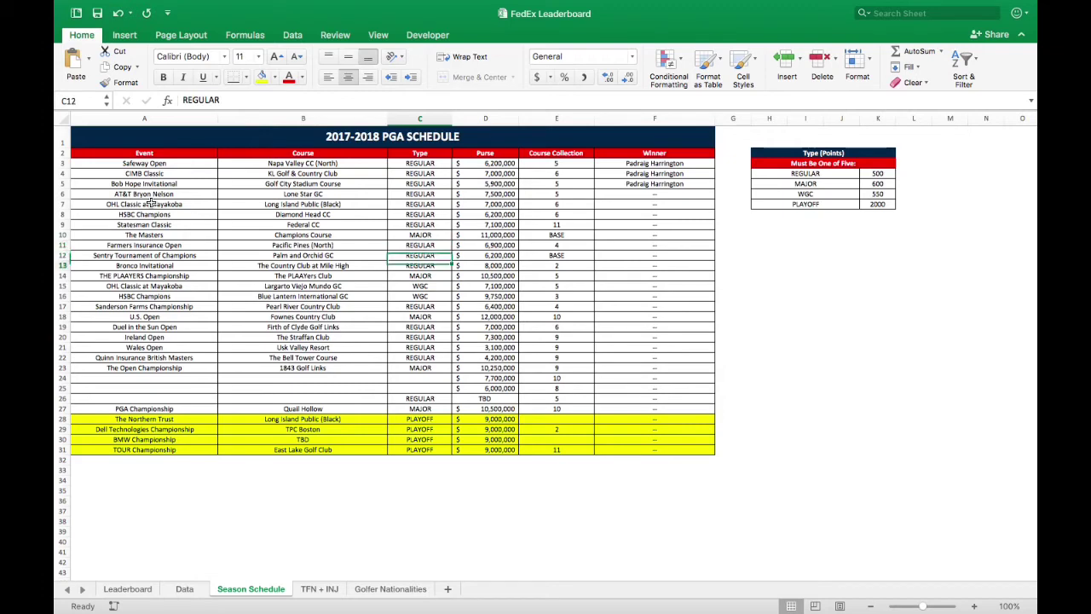
pyautogui.press('Down')
pyautogui.press('Down')
pyautogui.press('Down')
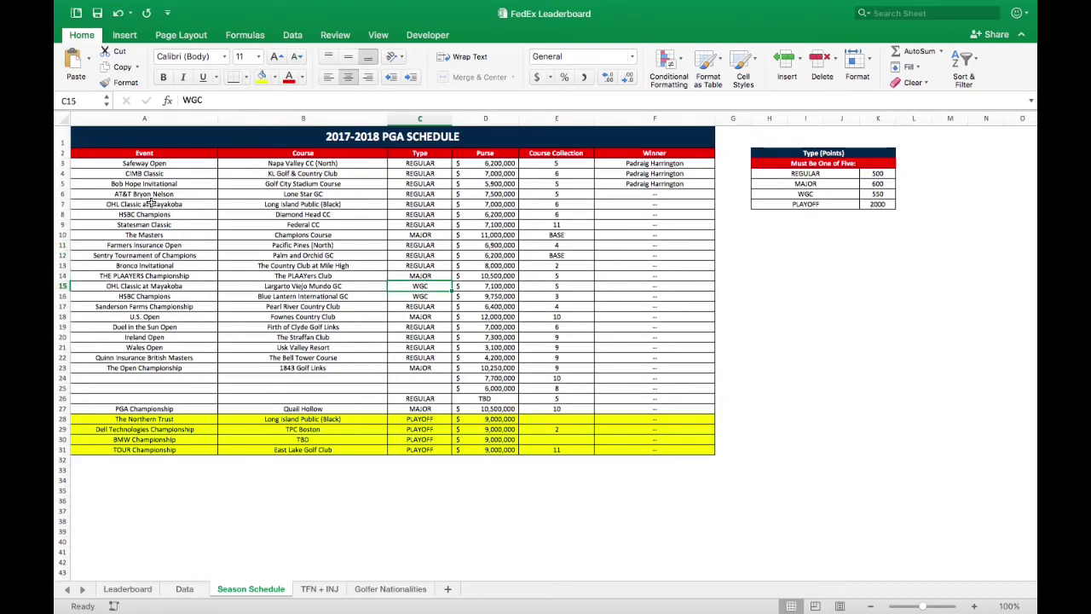
# Step: Examine the types of the HSBC Champions, Sanderson Farms Championship and U.S. Open in rows 16 to 18, glancing at the events just below
pyautogui.press('Down')
pyautogui.press('Up')
pyautogui.press('Down')
pyautogui.press('Down')
pyautogui.press('Down')
pyautogui.press('Down')
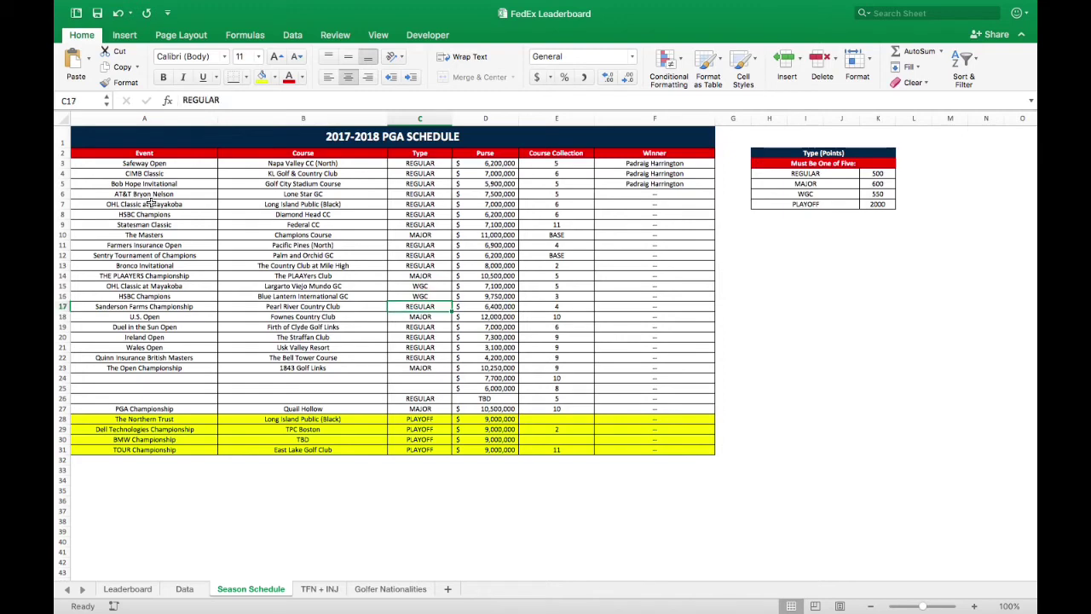
pyautogui.press('Down')
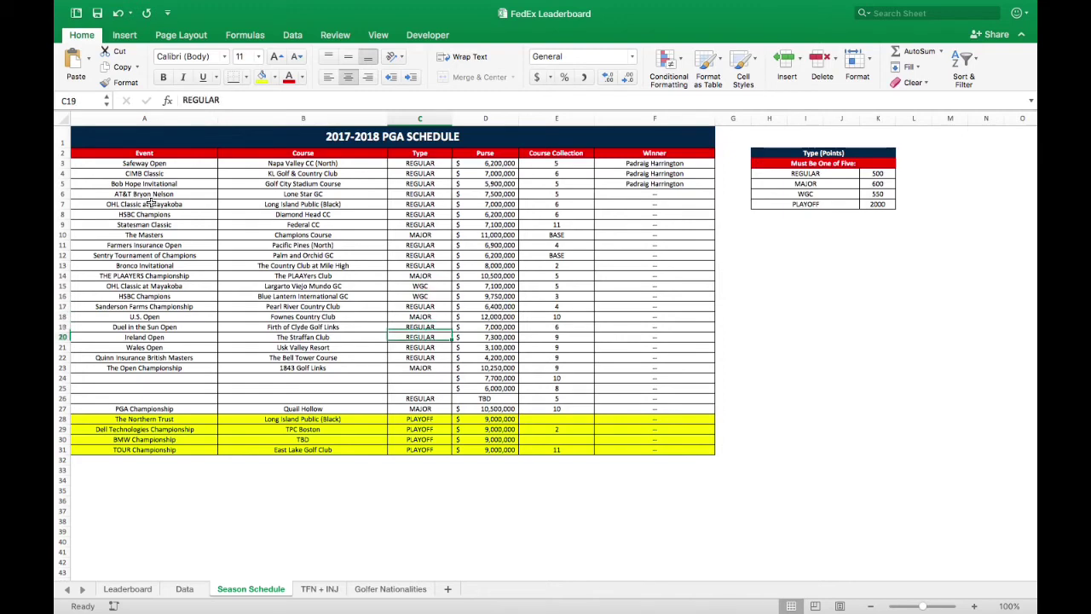
pyautogui.press('Up')
pyautogui.press('Up')
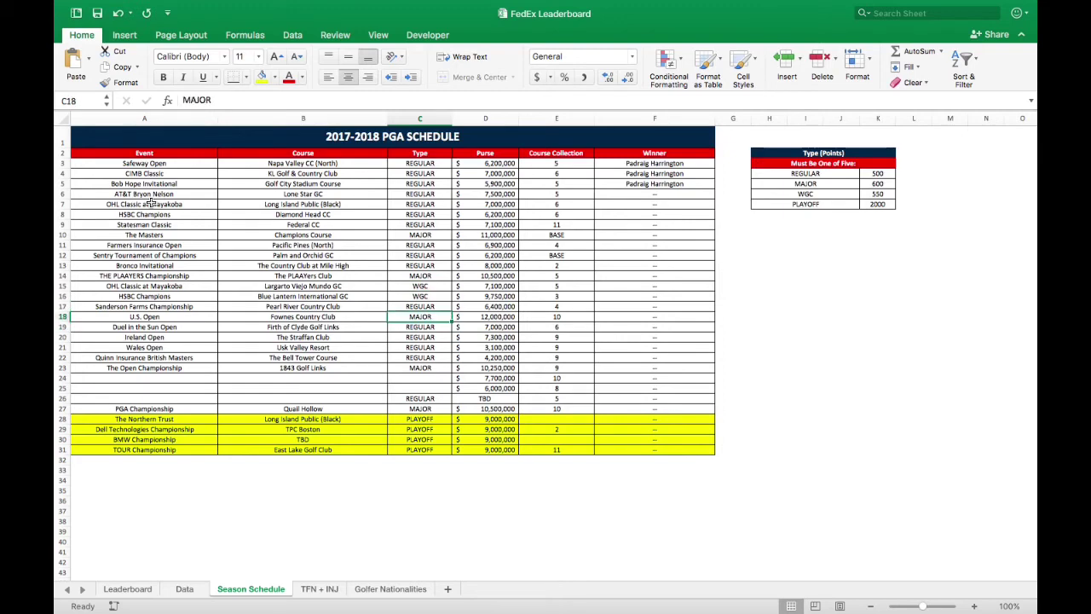
# Step: Examine the types of the events from the Duel in the Sun Open to The Open Championship in rows 19 to 23
pyautogui.press('Down')
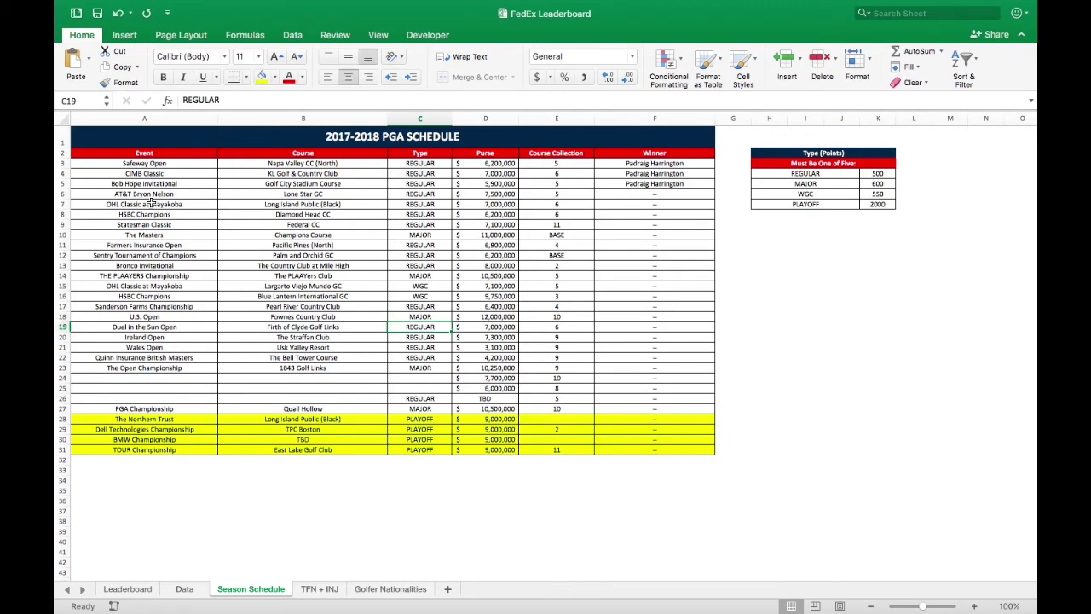
pyautogui.press('Down')
pyautogui.press('Down')
pyautogui.press('Down')
pyautogui.press('Down')
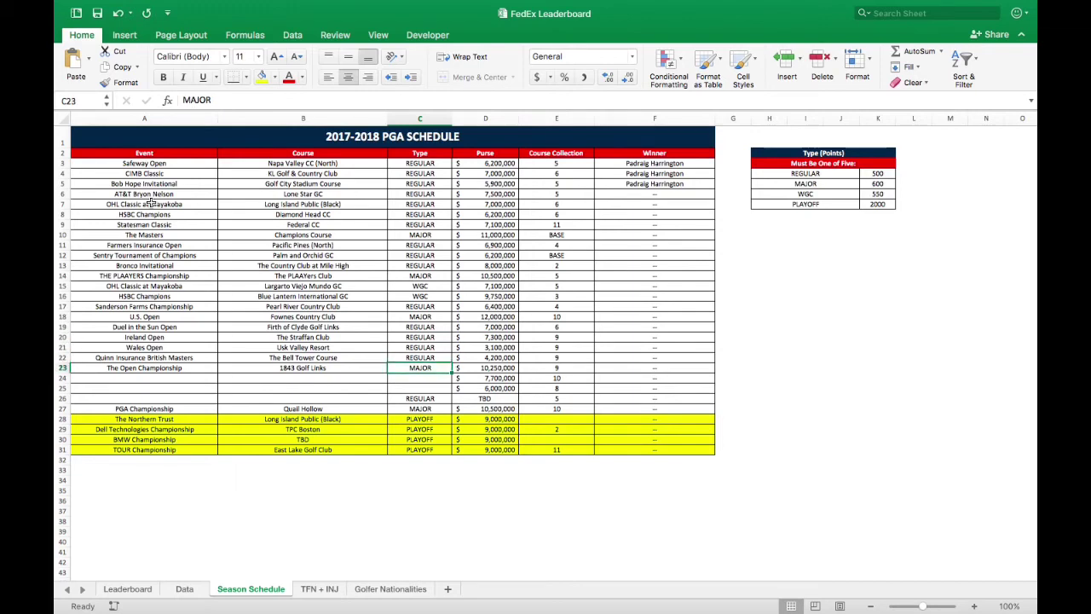
pyautogui.press('Up')
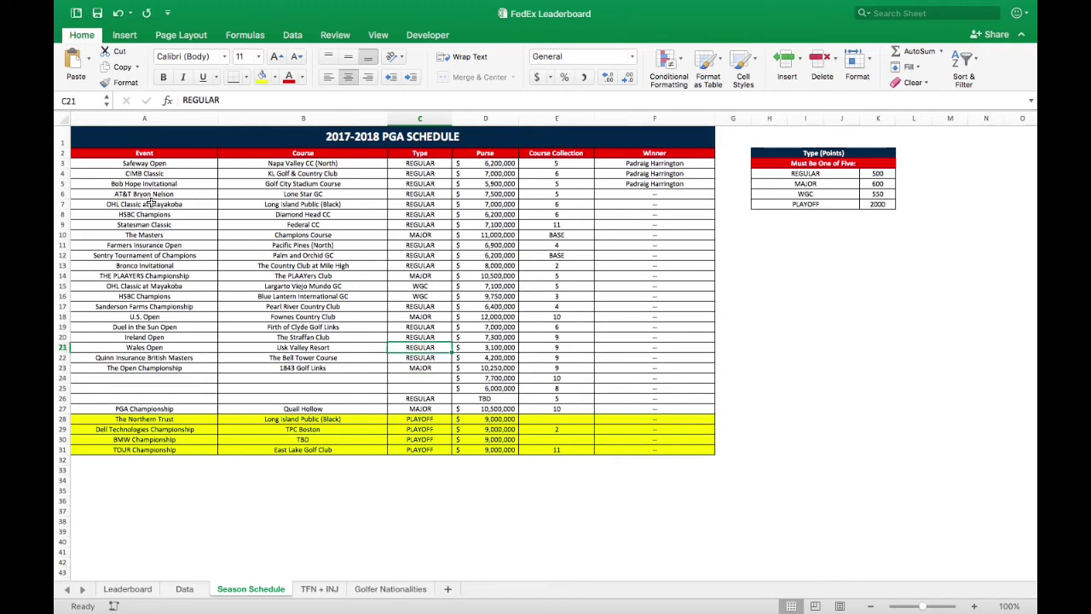
pyautogui.press('Down')
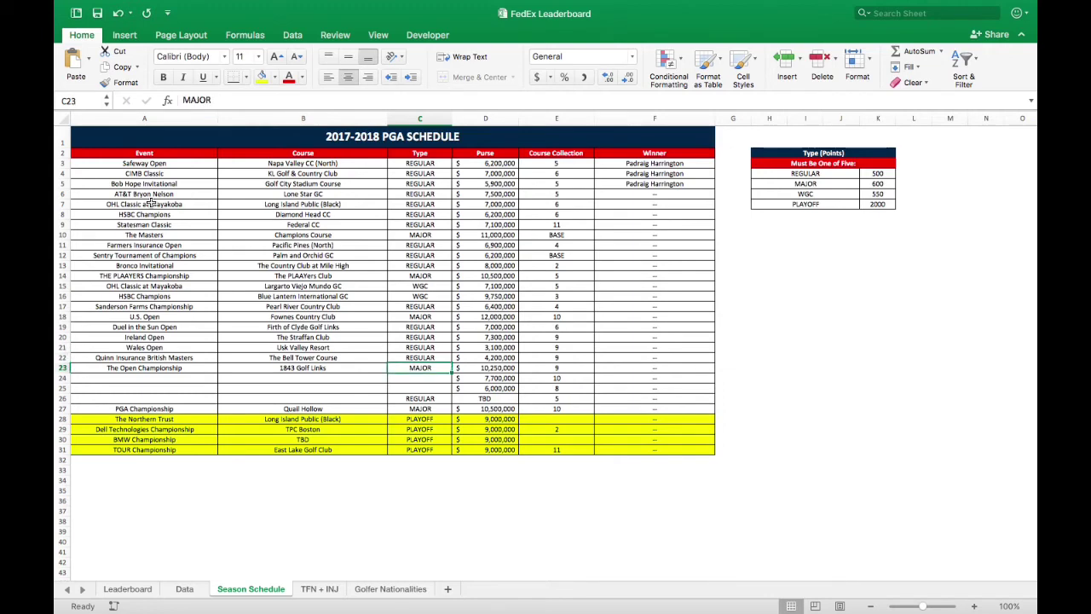
# Step: Examine the type entries of the unnamed events in rows 24 to 26 and of the PGA Championship in row 27
pyautogui.press('Down')
pyautogui.press('Down')
pyautogui.press('Down')
pyautogui.press('Down')
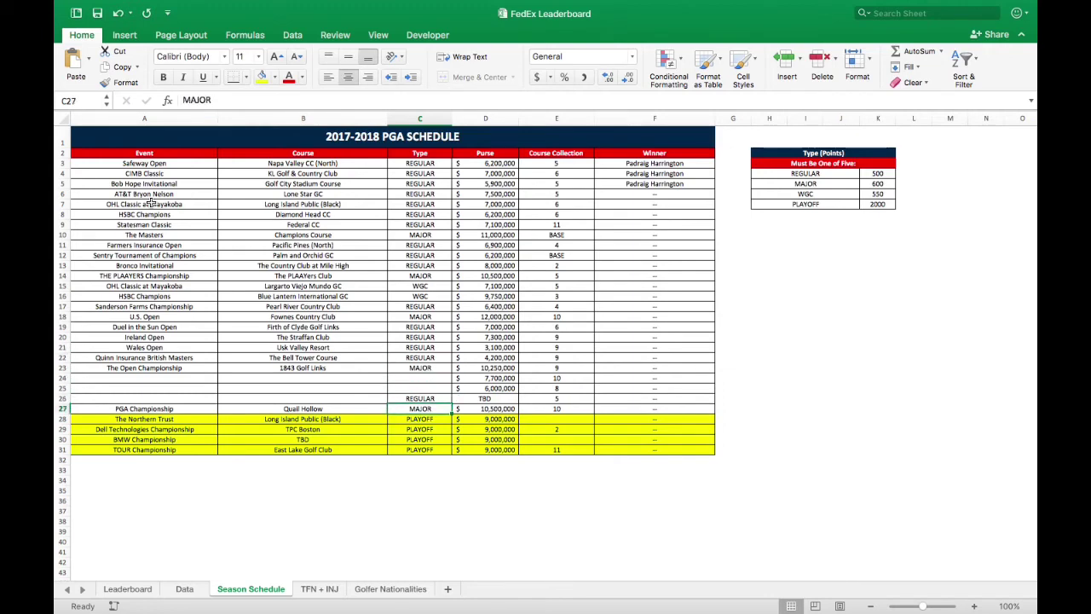
pyautogui.press('Up')
pyautogui.press('Up')
pyautogui.press('Up')
pyautogui.press('Up')
pyautogui.press('Down')
pyautogui.press('Down')
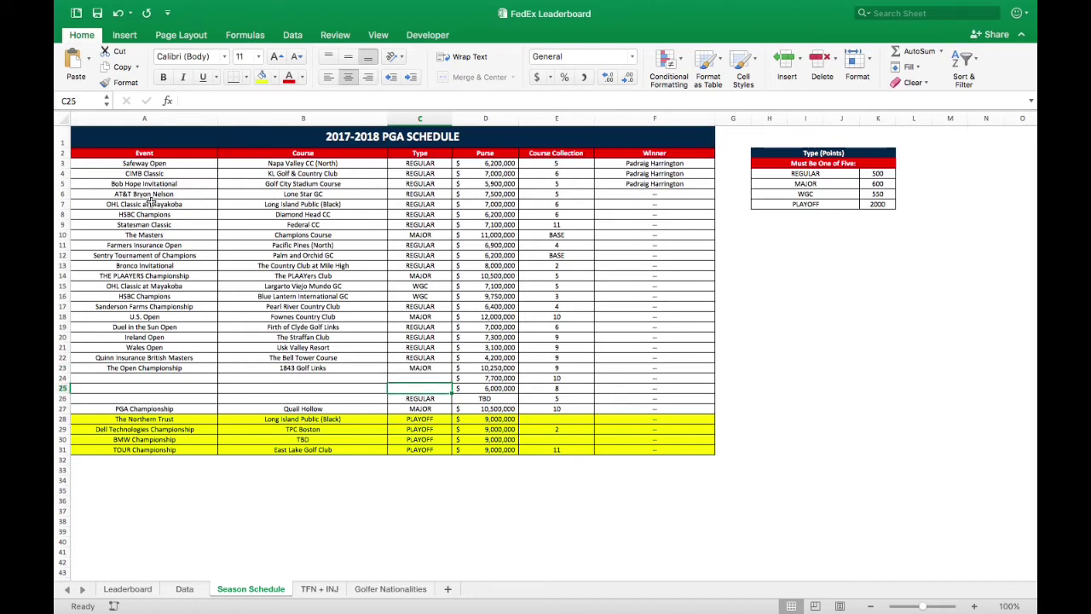
# Step: Examine the course cells of the unnamed events in rows 24 to 26, ending on the PGA Championship's course
pyautogui.click(317, 376)
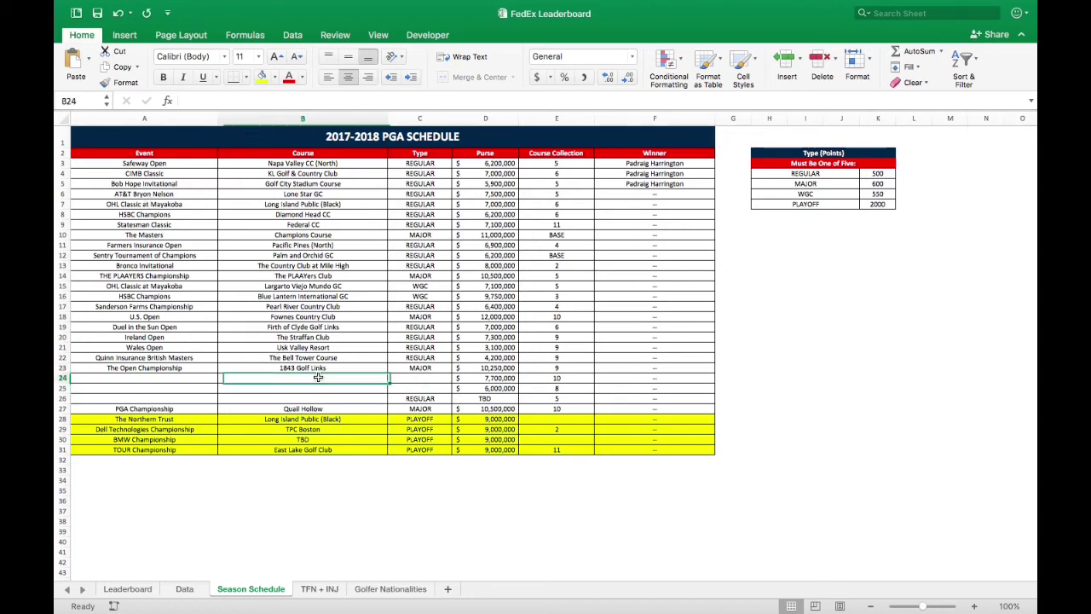
pyautogui.press('Down')
pyautogui.press('Down')
pyautogui.press('Up')
pyautogui.press('Up')
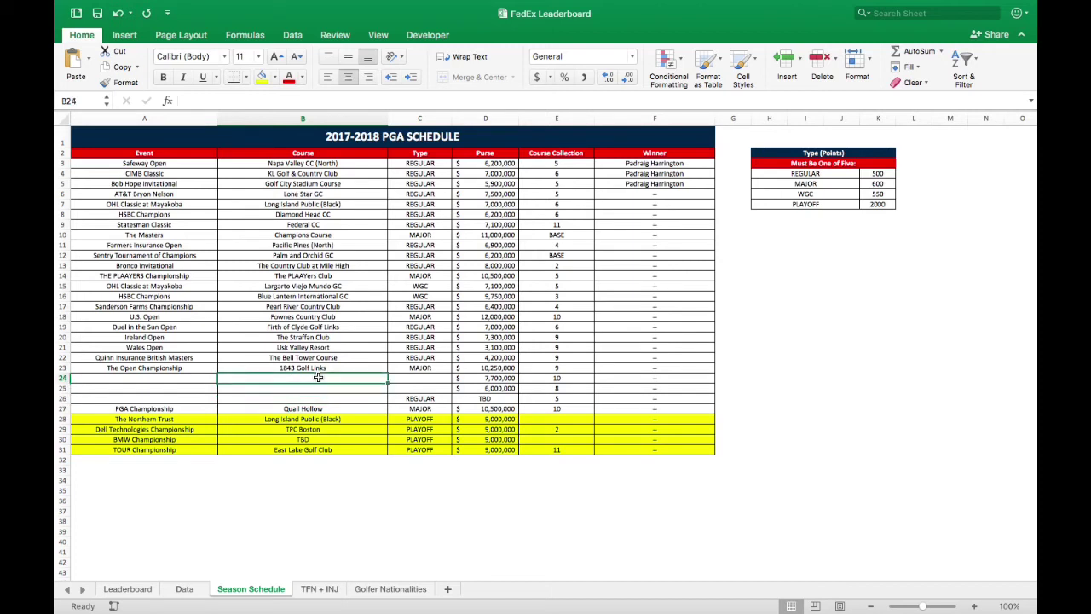
pyautogui.press('Down')
pyautogui.press('Down')
pyautogui.press('Down')
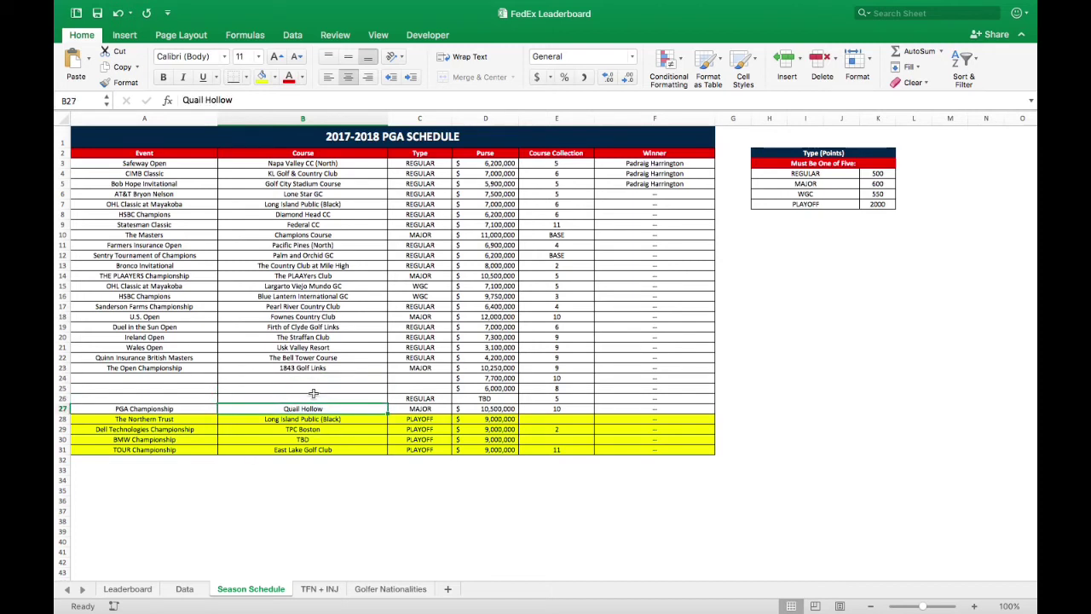